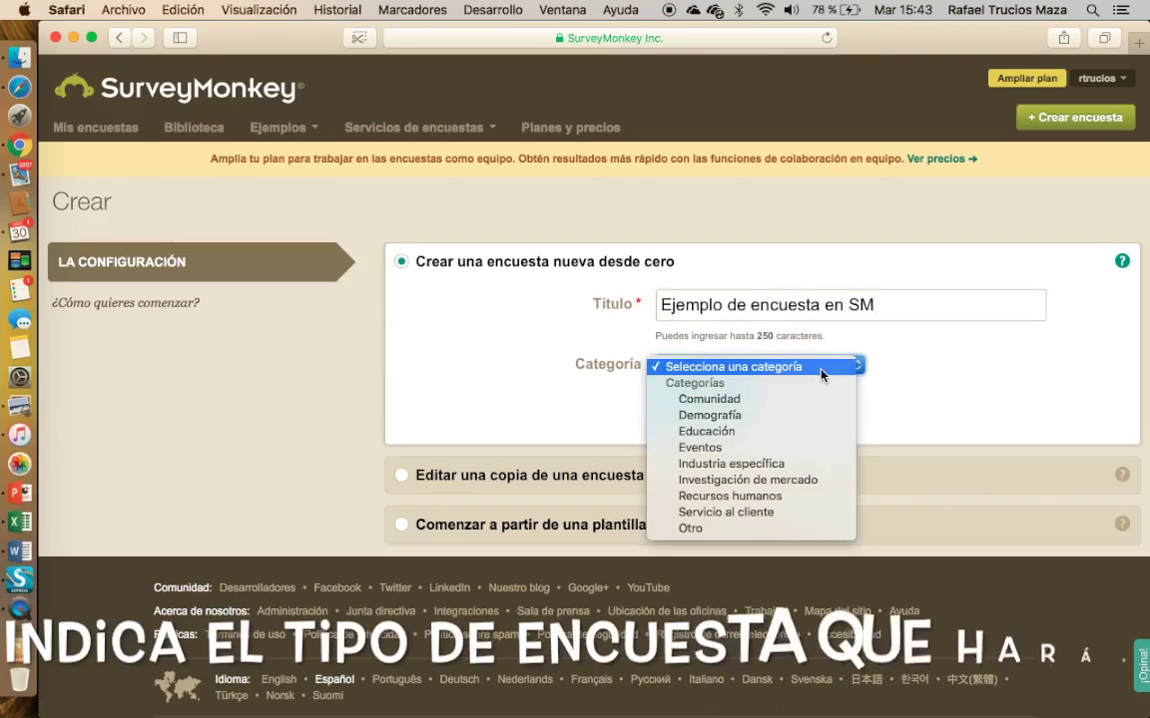
# Step: Set the new survey's category to Otro and continue to the survey design page
pyautogui.click(777, 529)
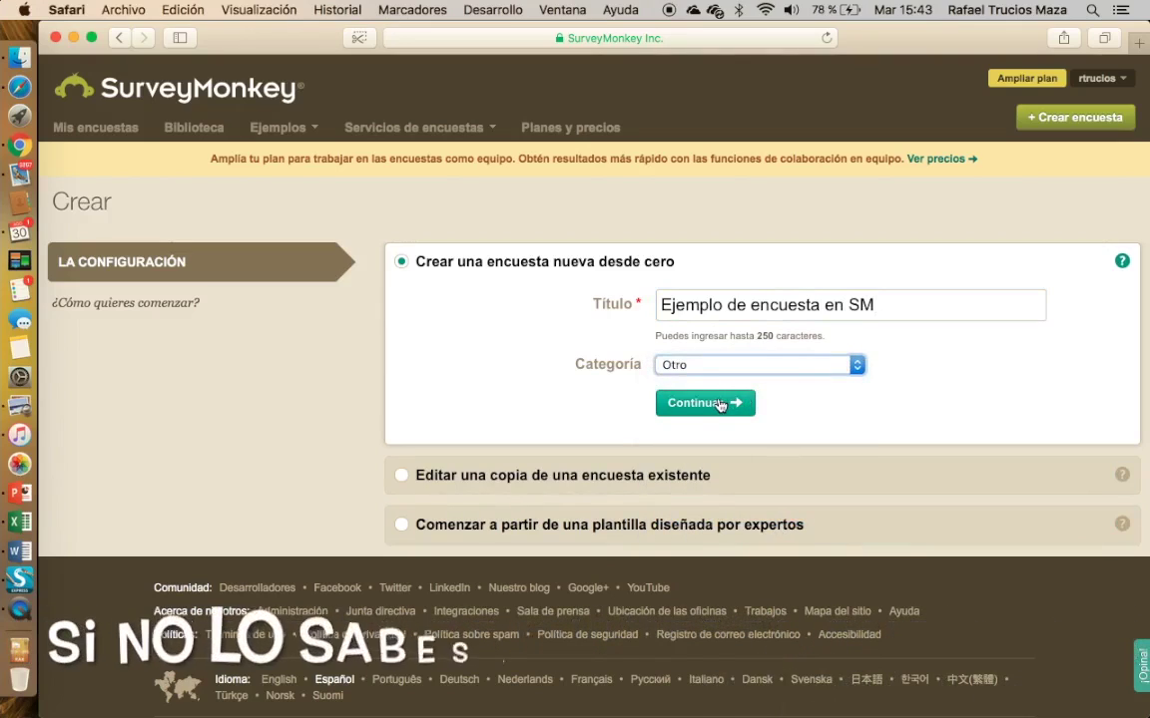
pyautogui.click(720, 404)
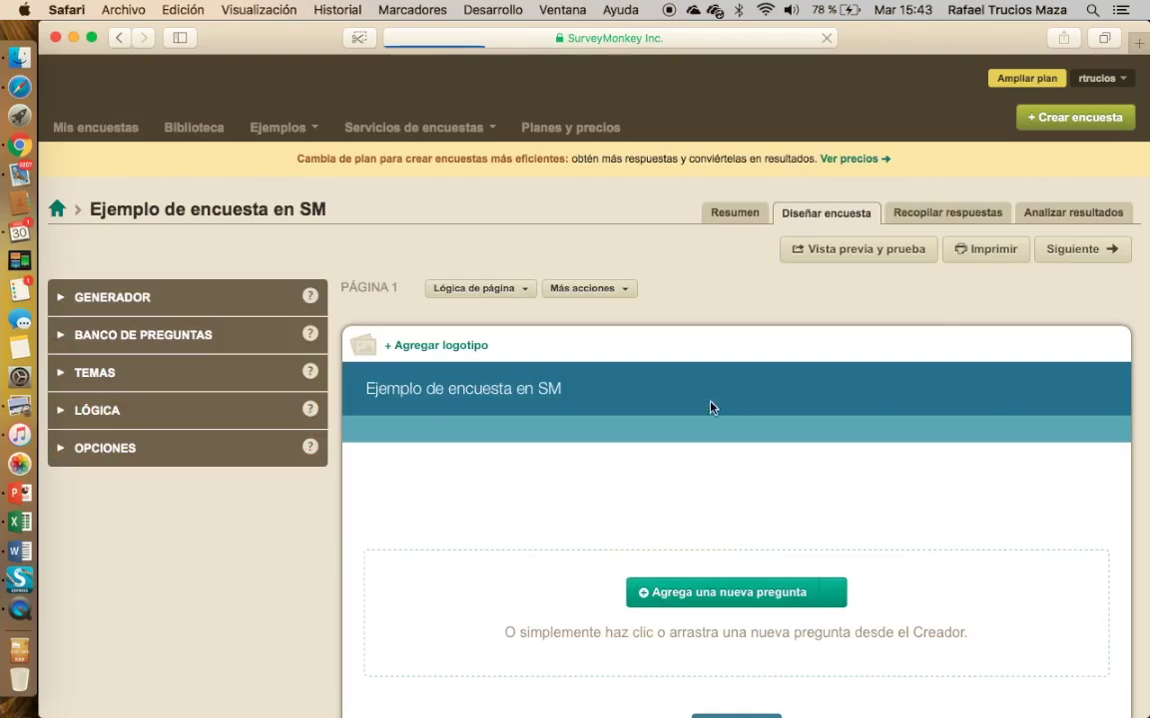
# Step: Add a Menú desplegable question with the text "Indique la carrera que se encuentra estudiando"
pyautogui.scroll(-4, 412, 380)
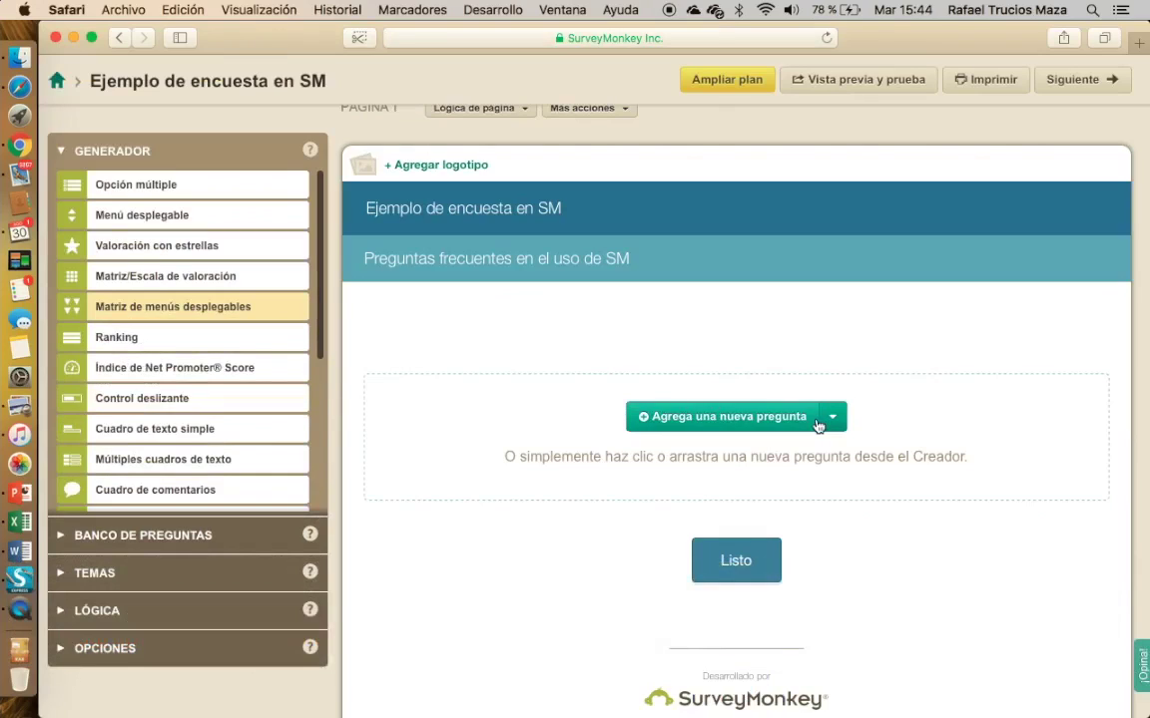
pyautogui.click(832, 416)
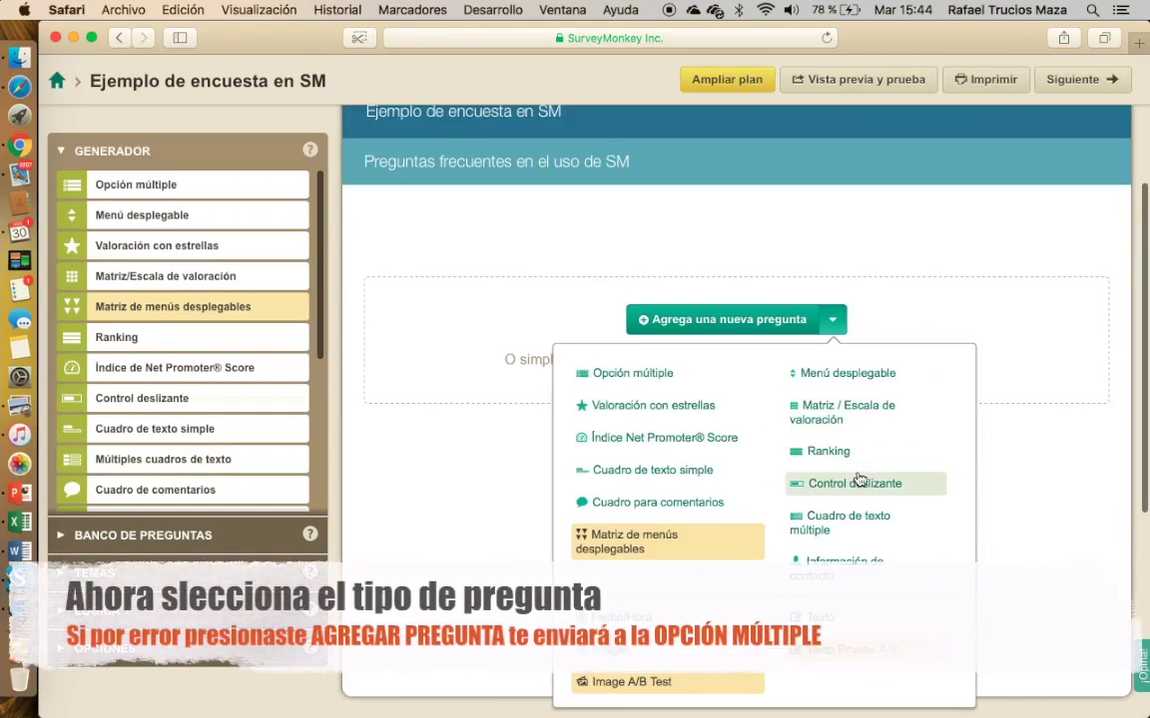
pyautogui.click(827, 375)
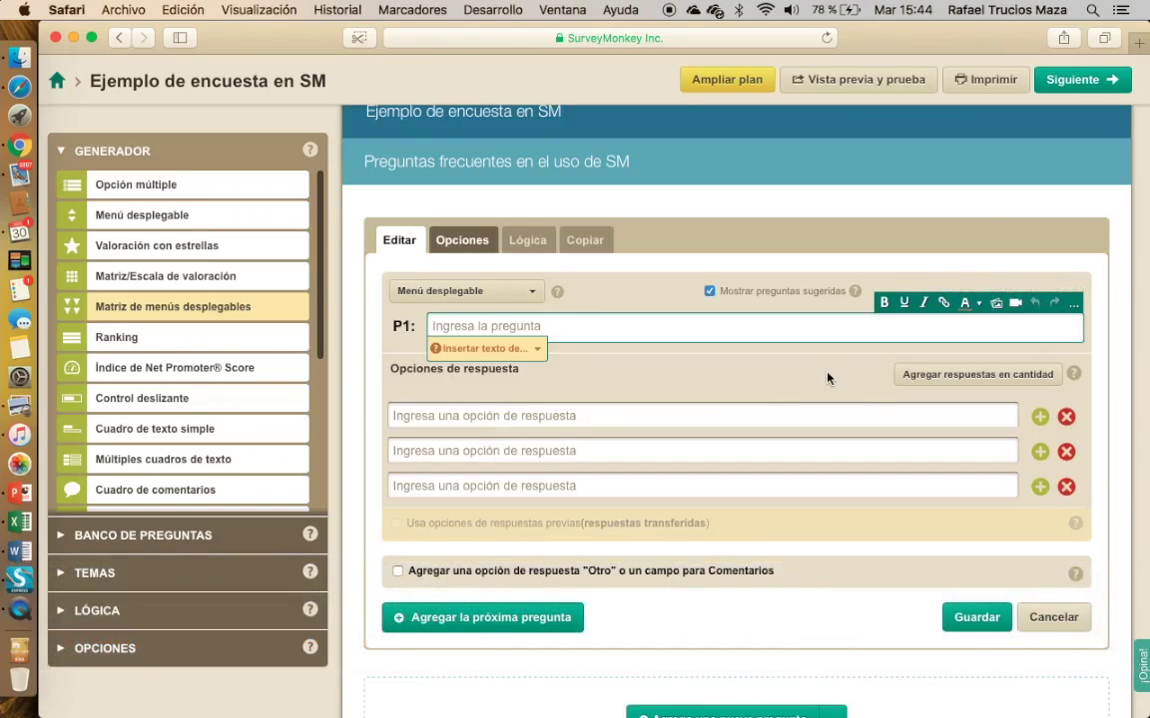
pyautogui.write('Indique la carrera que ')
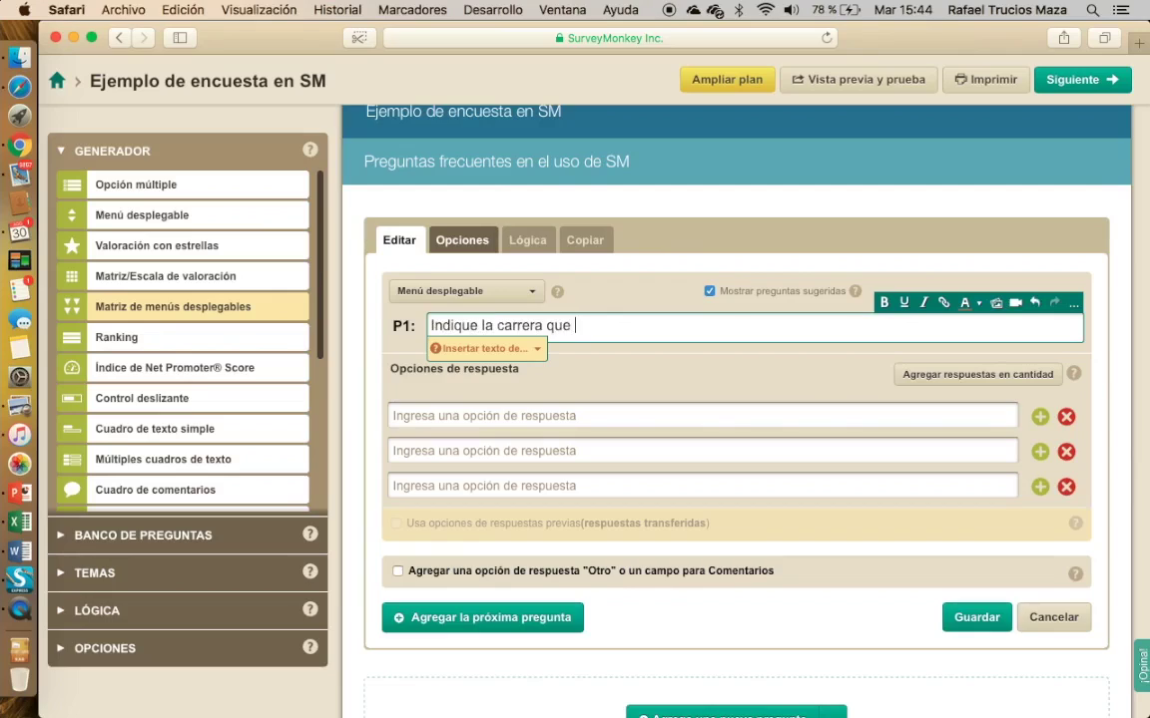
pyautogui.write('se encuentr')
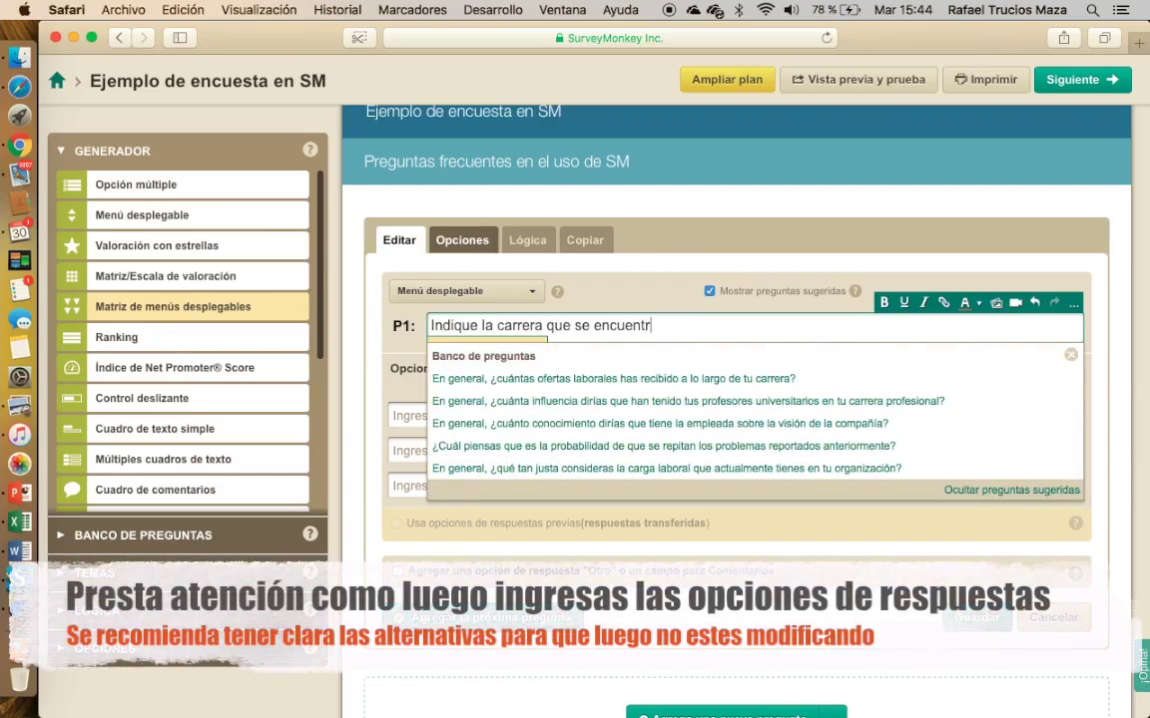
pyautogui.write('a estudiando')
# Step: Enter the answer options Administración, Marketing, Contabilidad, Negocios Internacionales, Diseño and Computación e informática, and save the question
pyautogui.press('Tab')
pyautogui.write('Administrac')
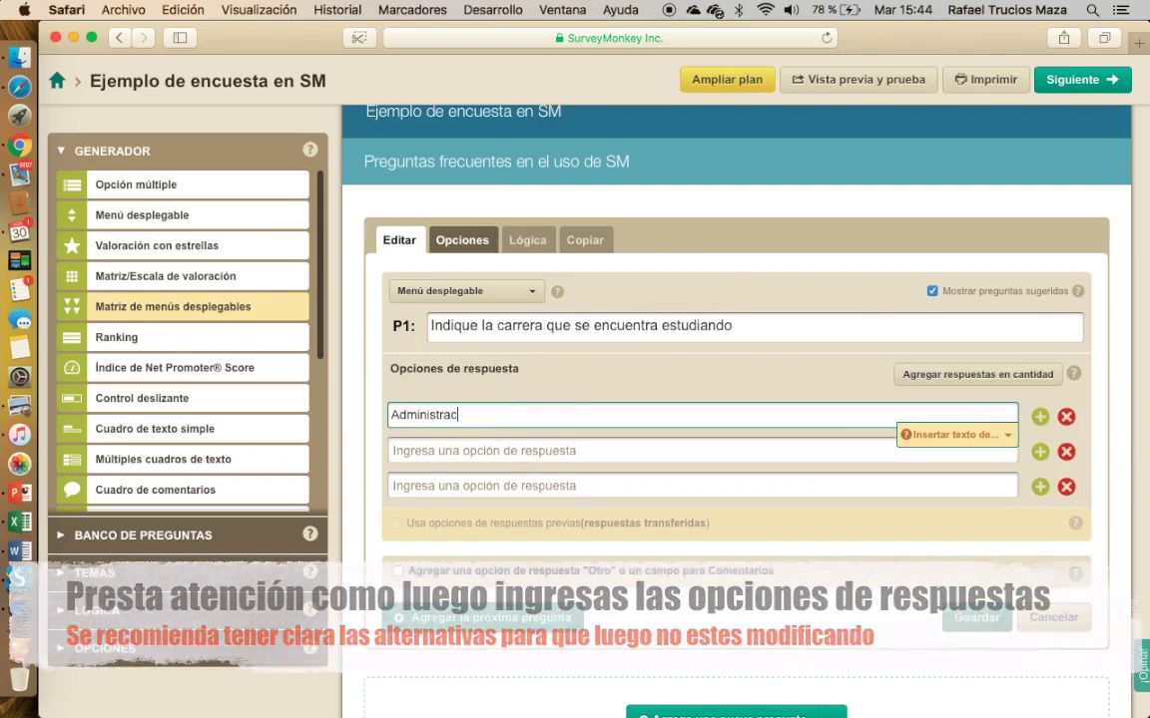
pyautogui.write('ión')
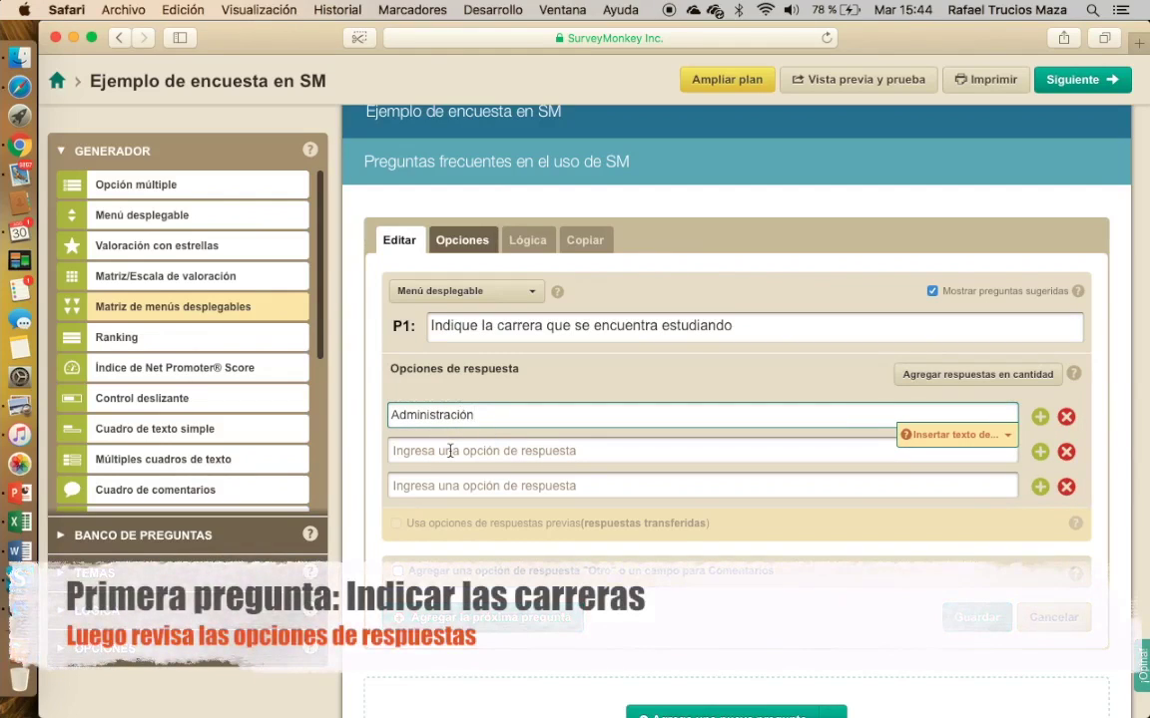
pyautogui.press('Tab')
pyautogui.write('Marketing')
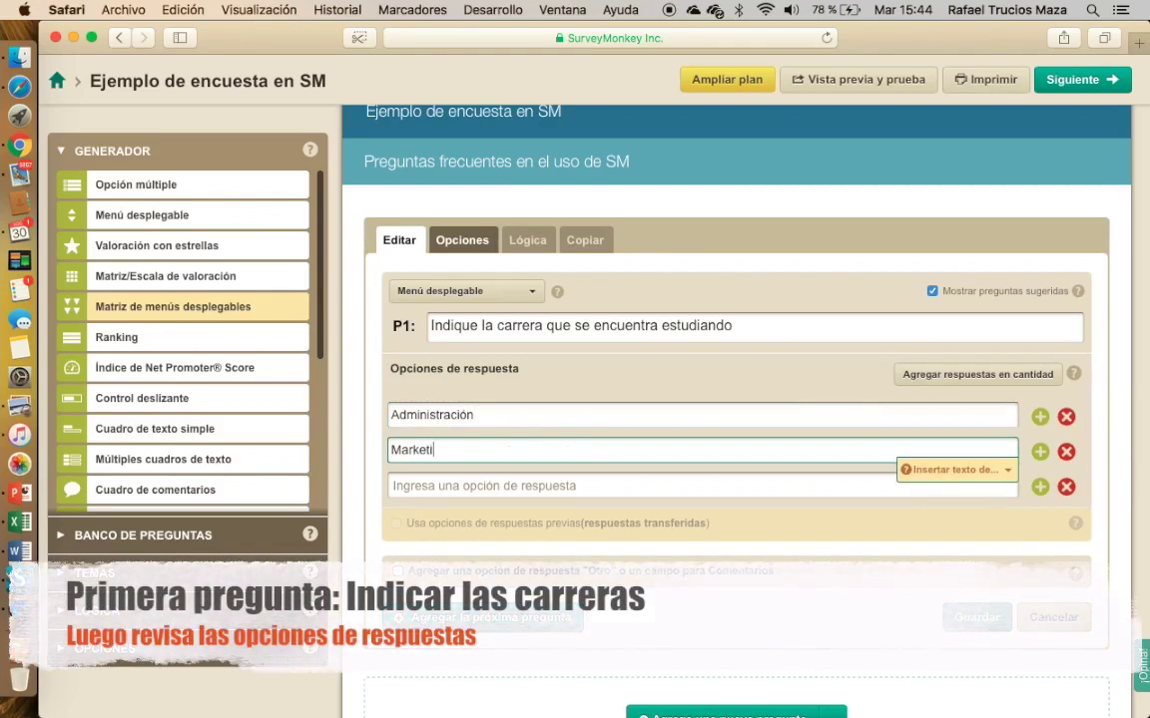
pyautogui.click(446, 482)
pyautogui.write('C')
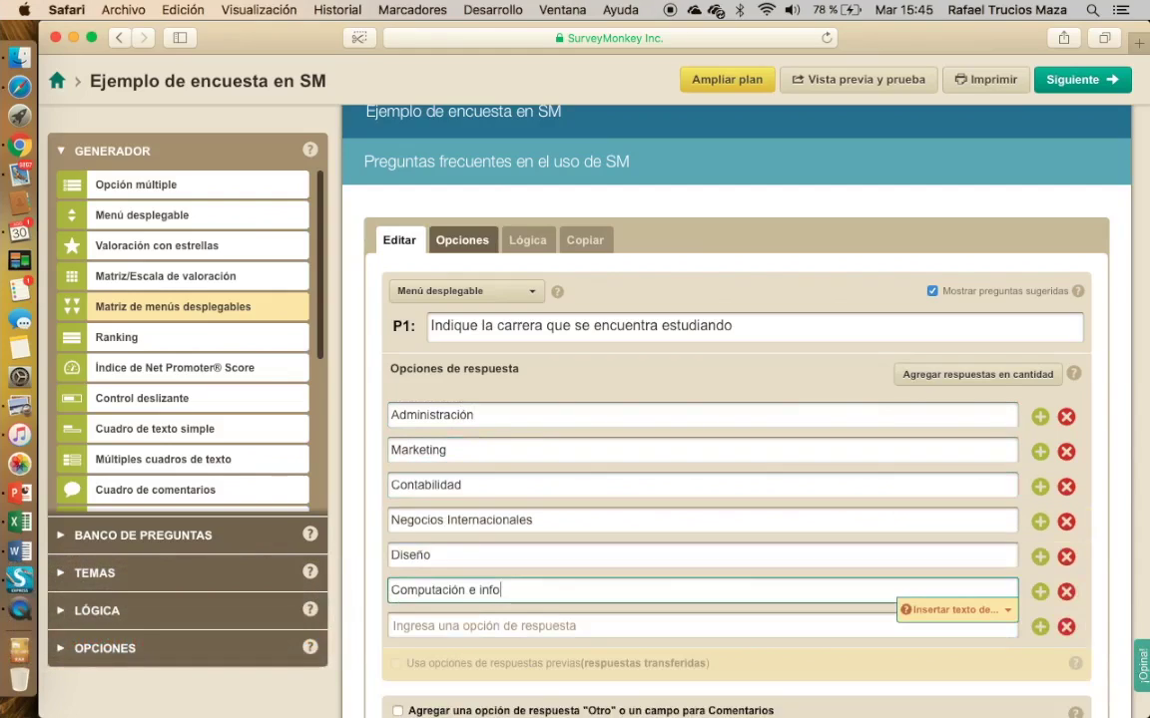
pyautogui.write('rmá')
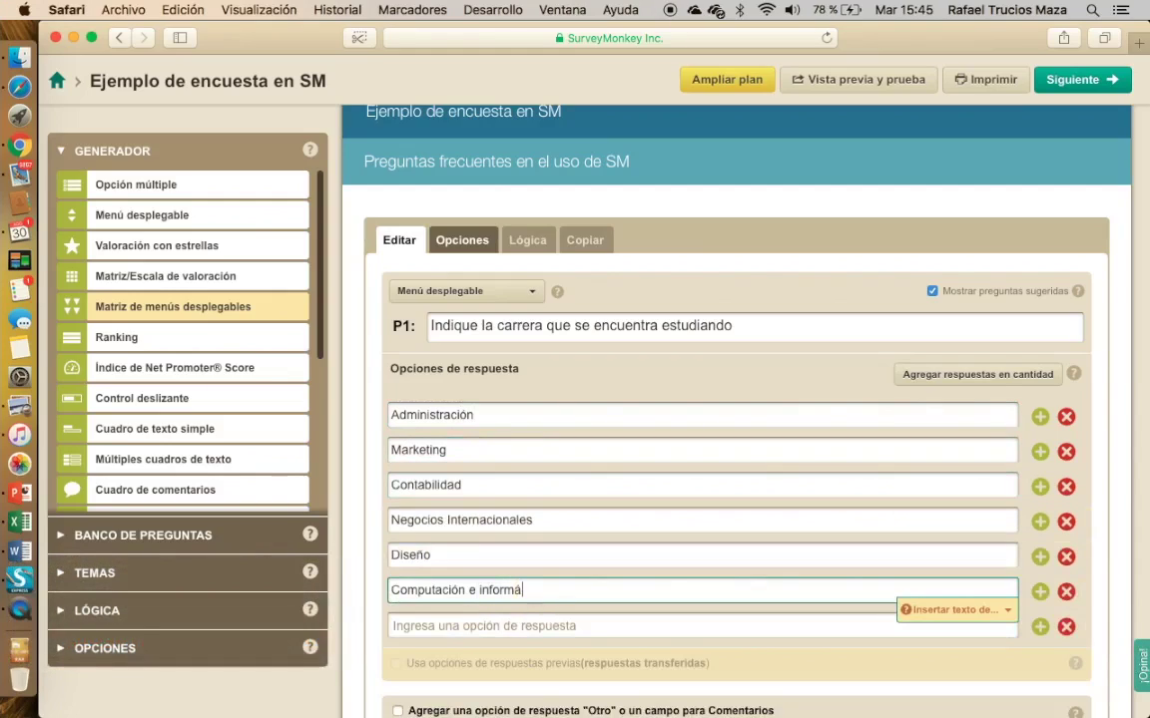
pyautogui.write('tica')
pyautogui.scroll(-4, 650, 605)
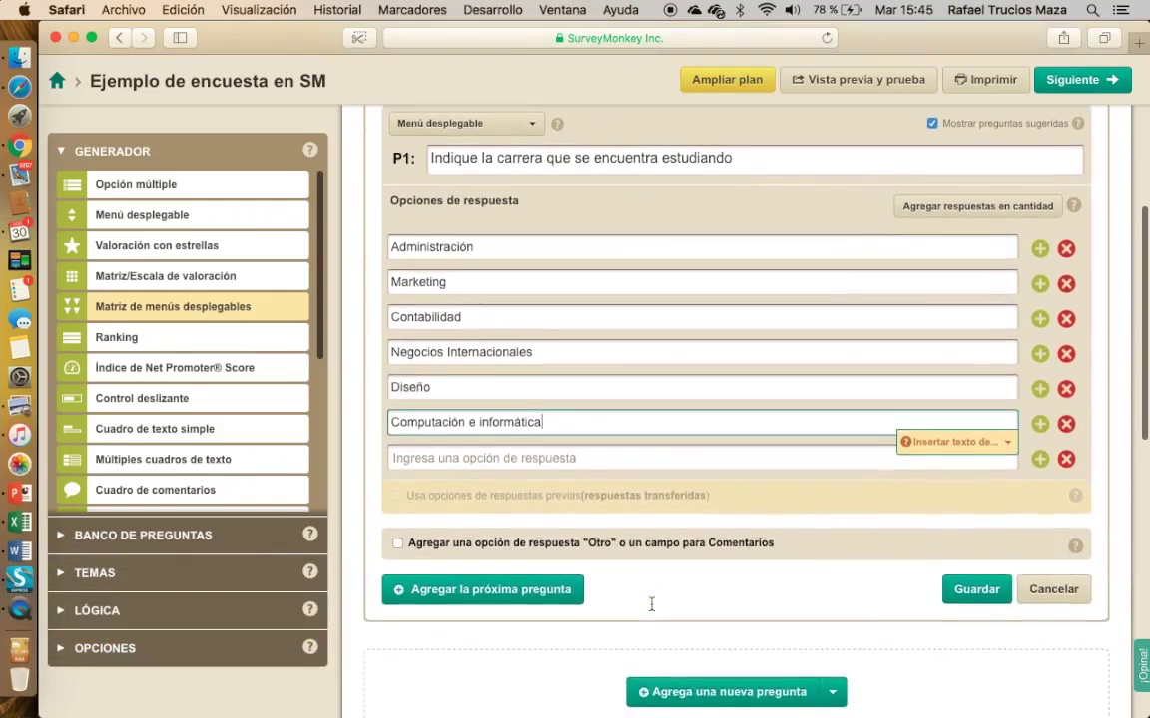
pyautogui.click(967, 587)
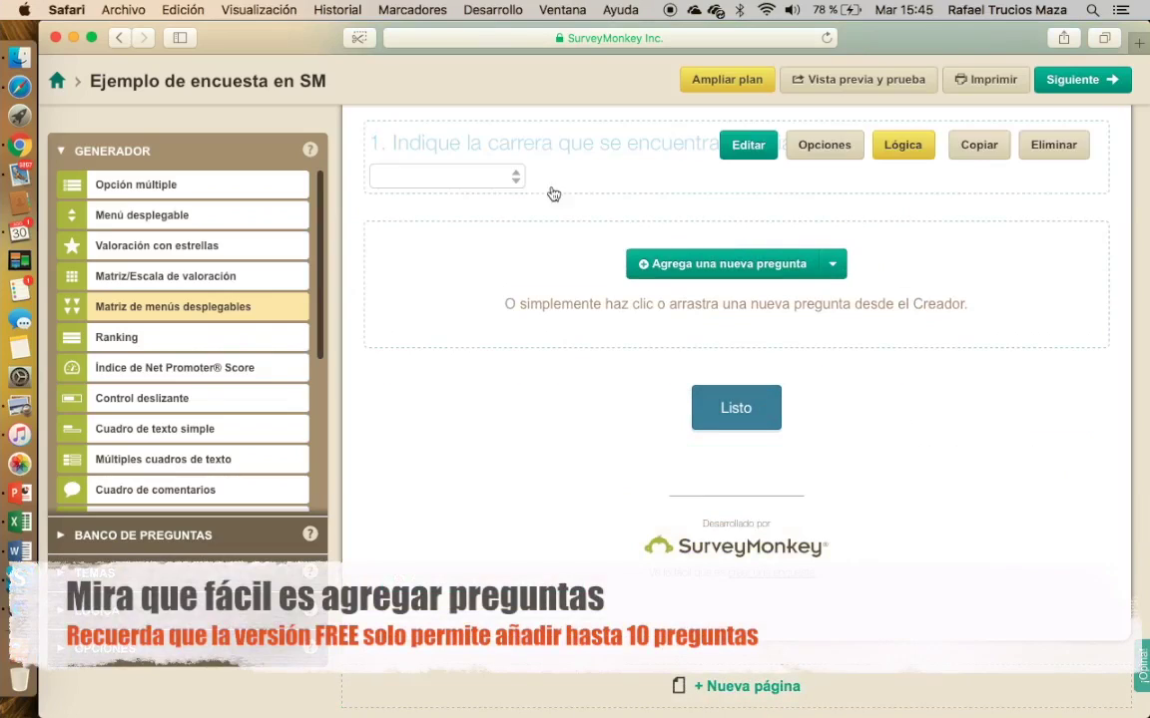
# Step: Add a Valoración con estrellas question "Que tan satisfecho se encuentra con los cursos de su carrera" with shape Sonrisa and scale 5
pyautogui.click(747, 262)
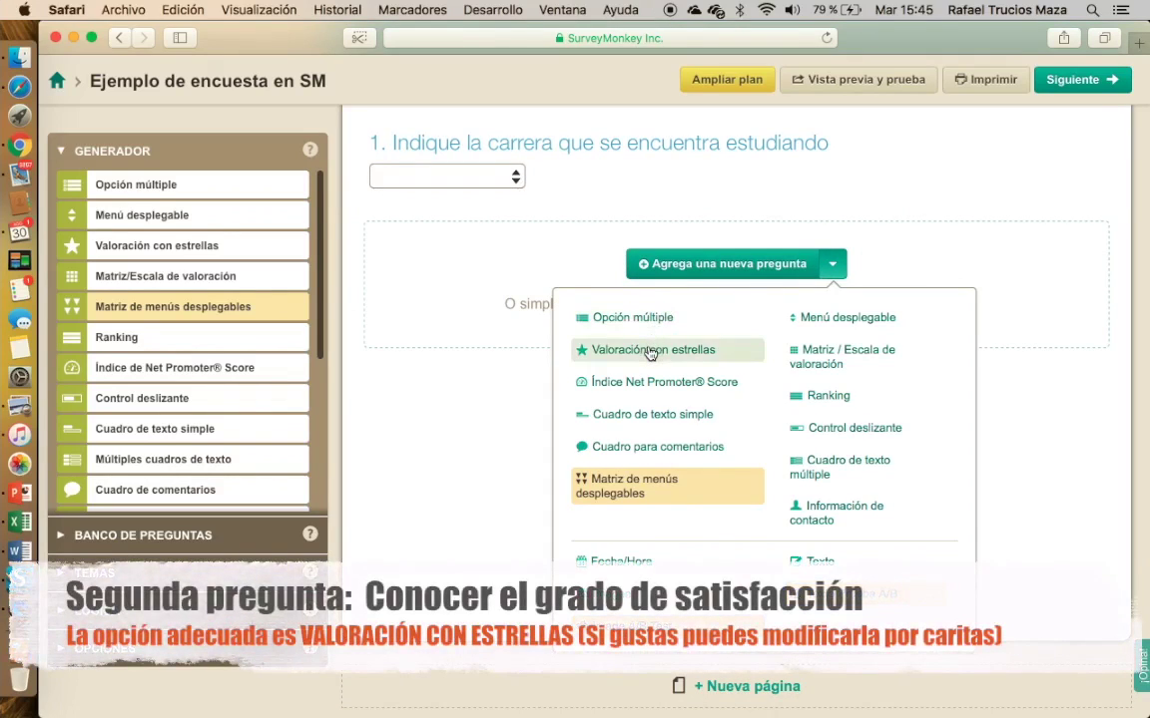
pyautogui.click(653, 351)
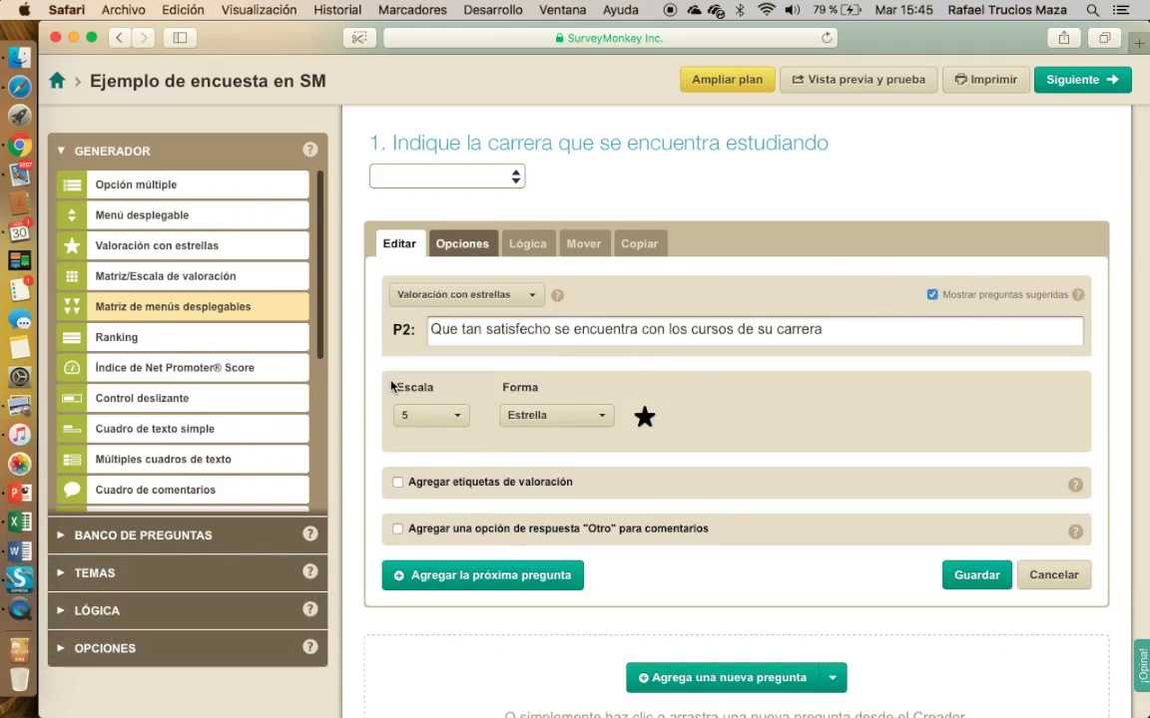
pyautogui.click(603, 418)
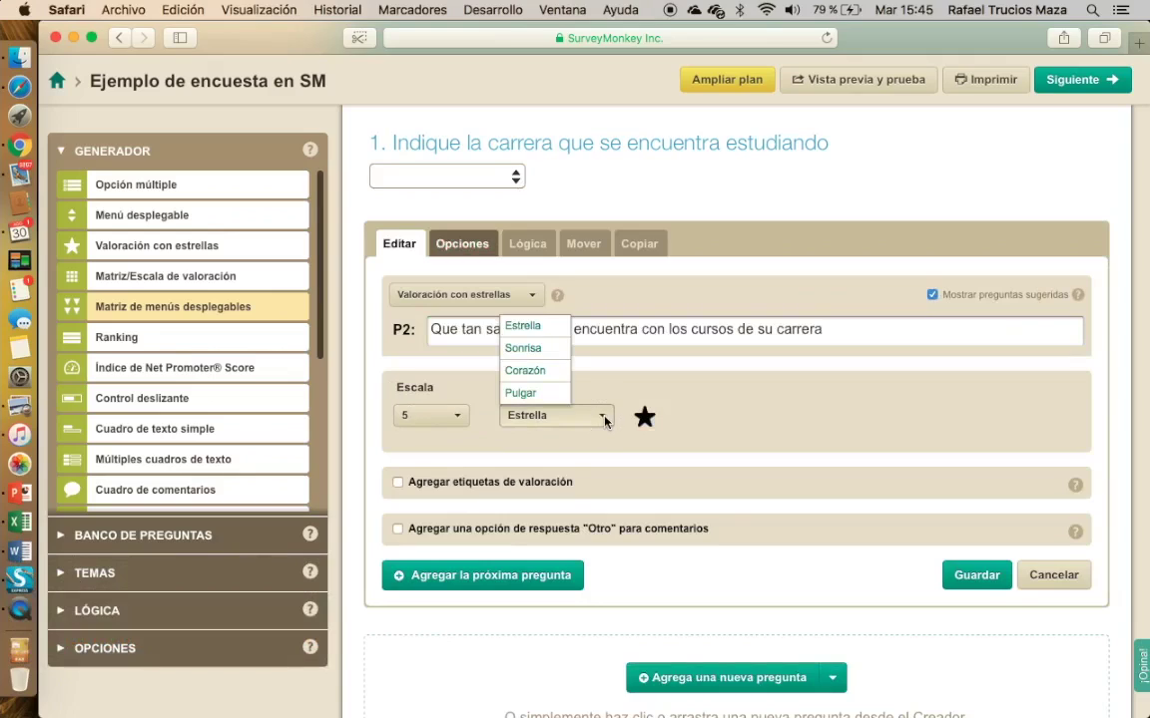
pyautogui.click(540, 349)
pyautogui.click(463, 423)
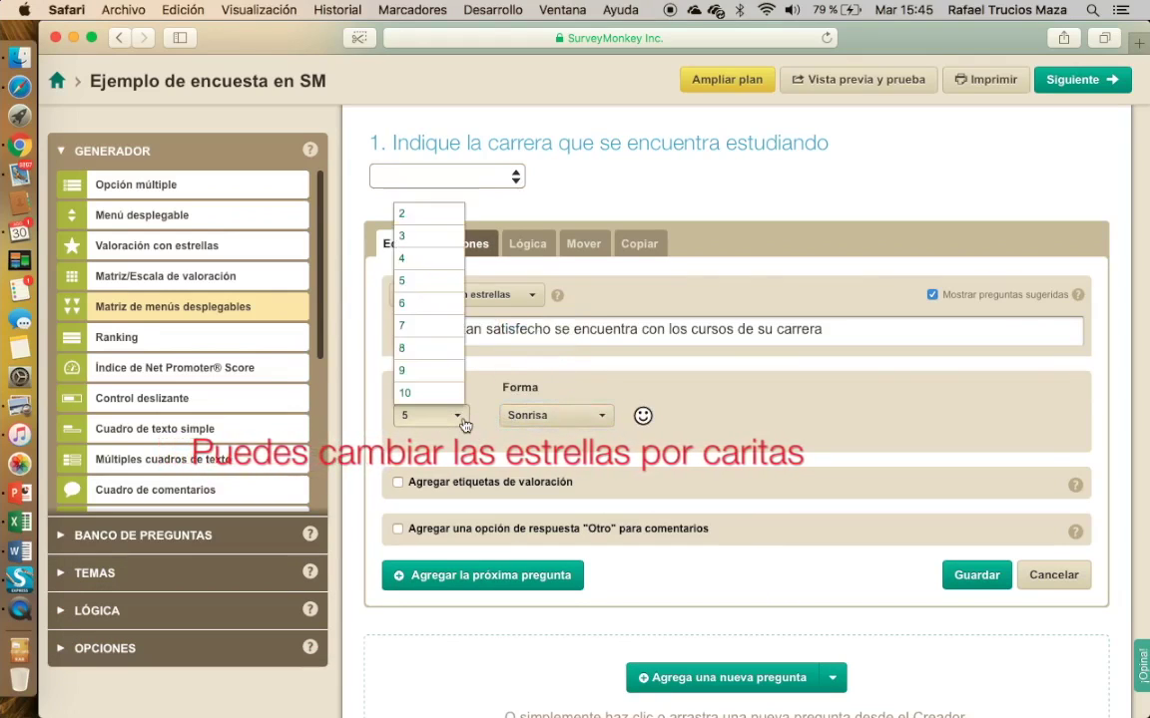
pyautogui.click(404, 280)
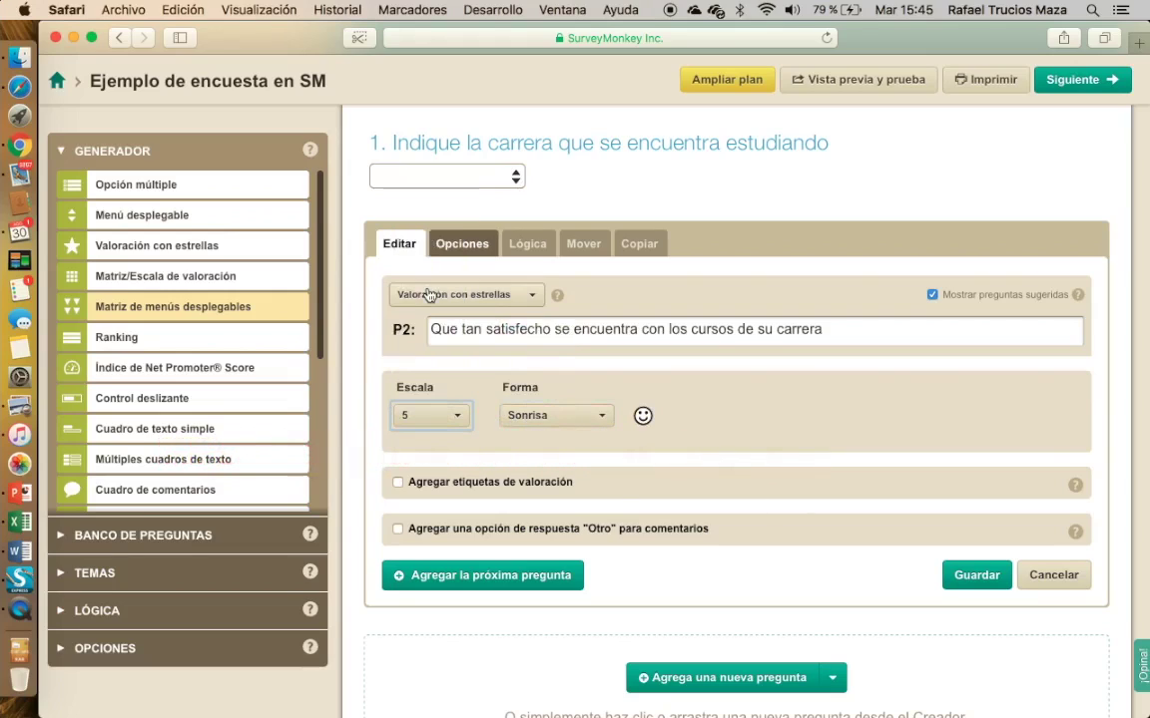
# Step: Enable rating labels and label one to four smiles Poco satisfecho, Algo satisfecho, Regularmente satisfecho and Muy satisfecho
pyautogui.scroll(-2, 705, 490)
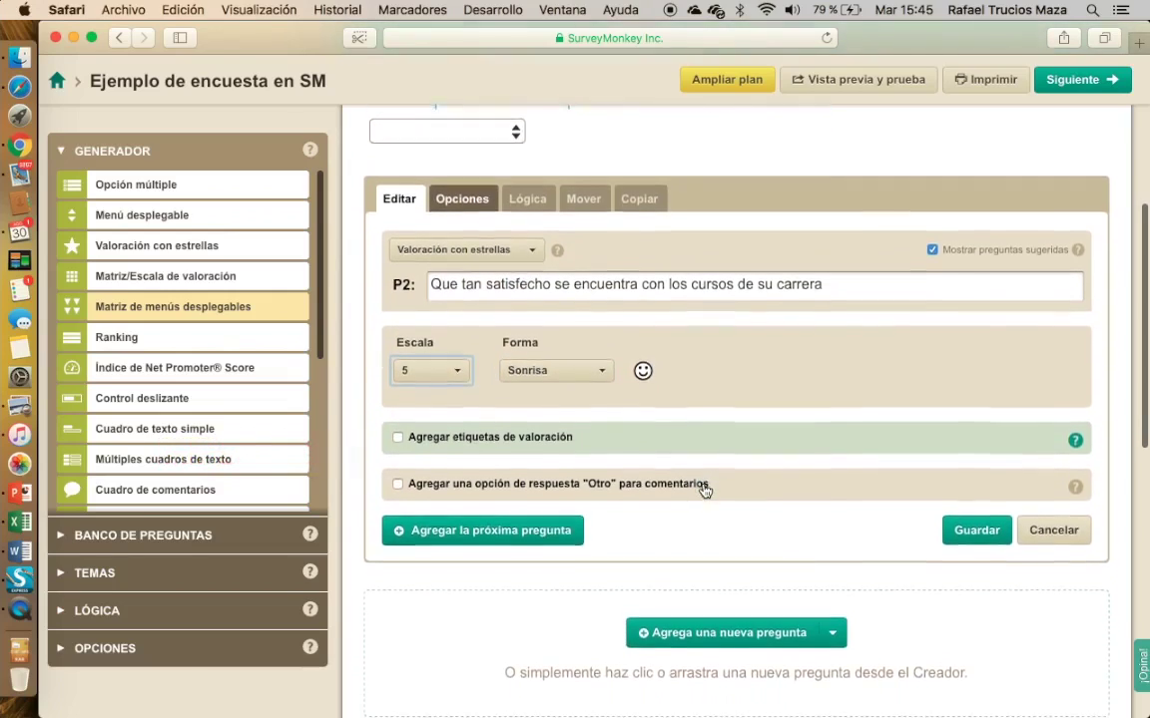
pyautogui.click(398, 433)
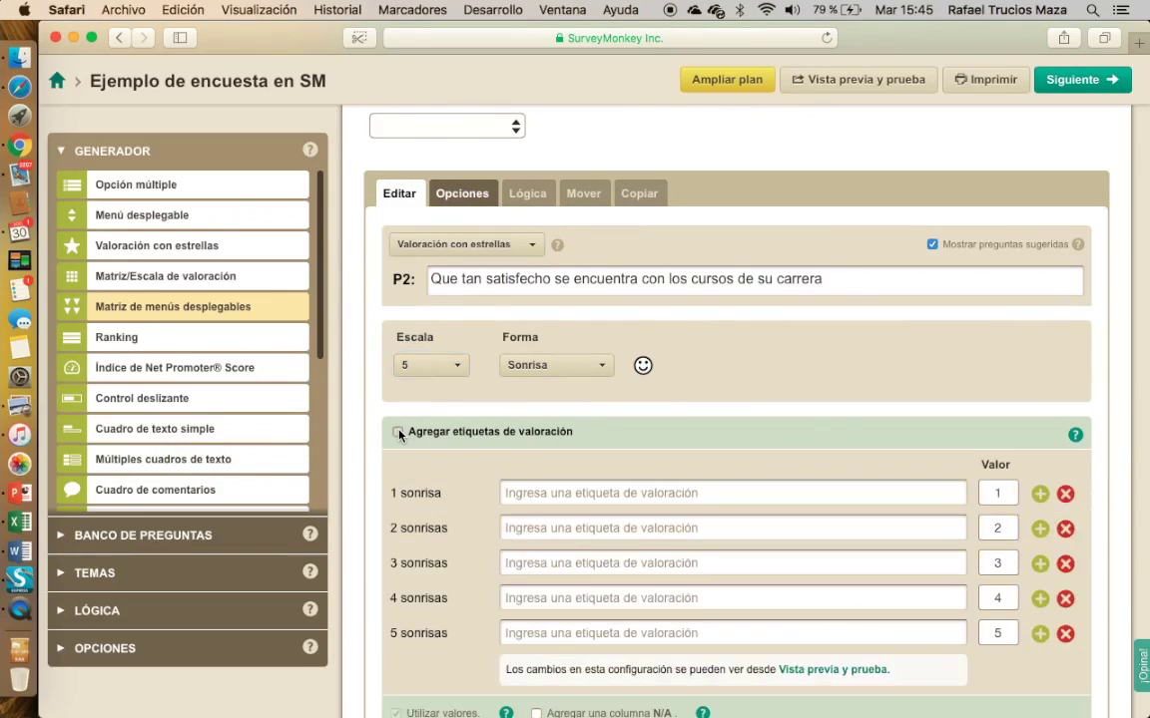
pyautogui.click(574, 492)
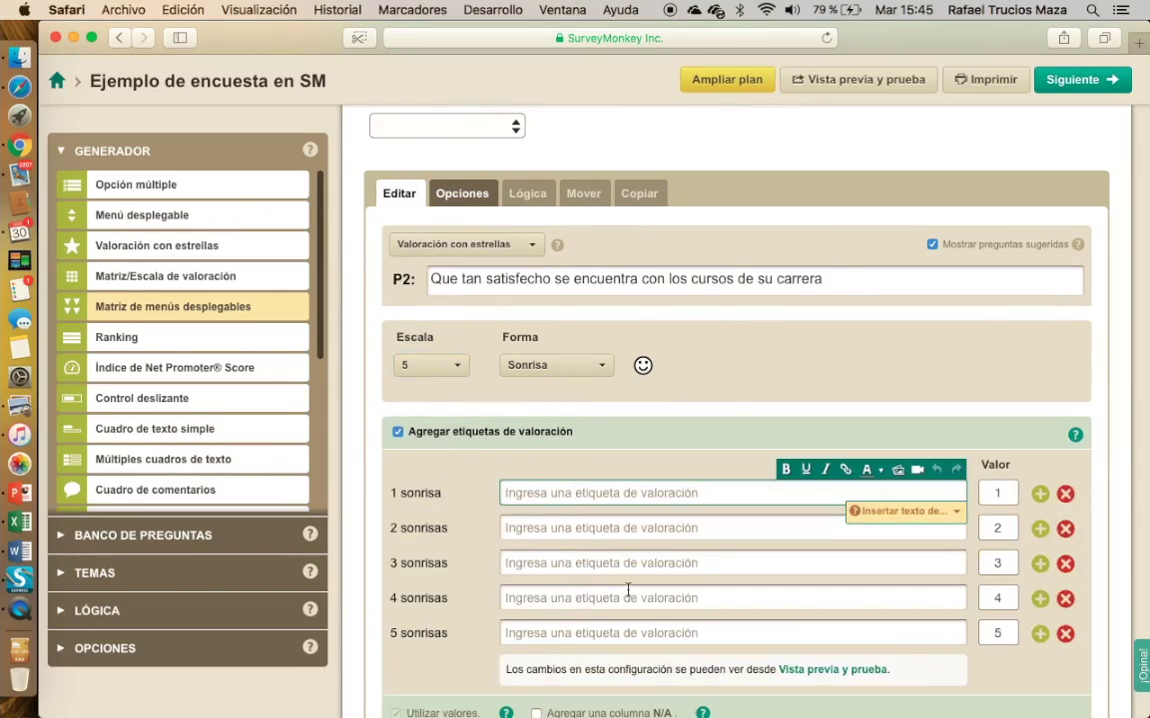
pyautogui.write('Poco sa')
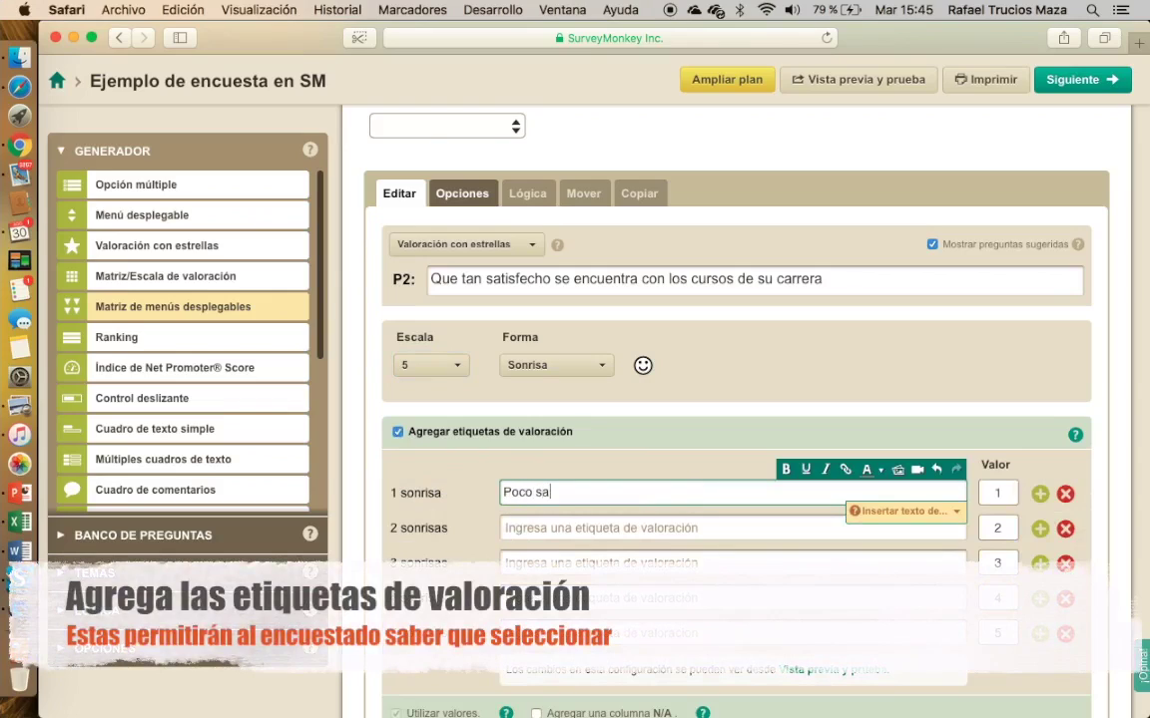
pyautogui.write('tisfech')
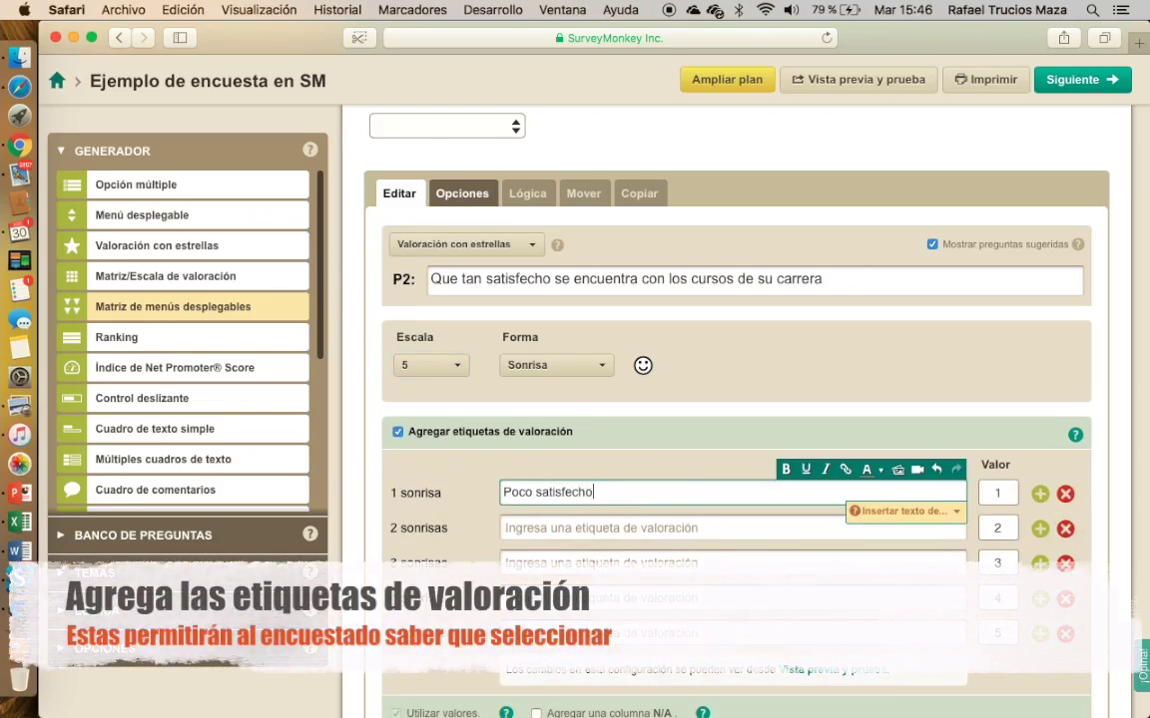
pyautogui.write('o')
pyautogui.click(544, 534)
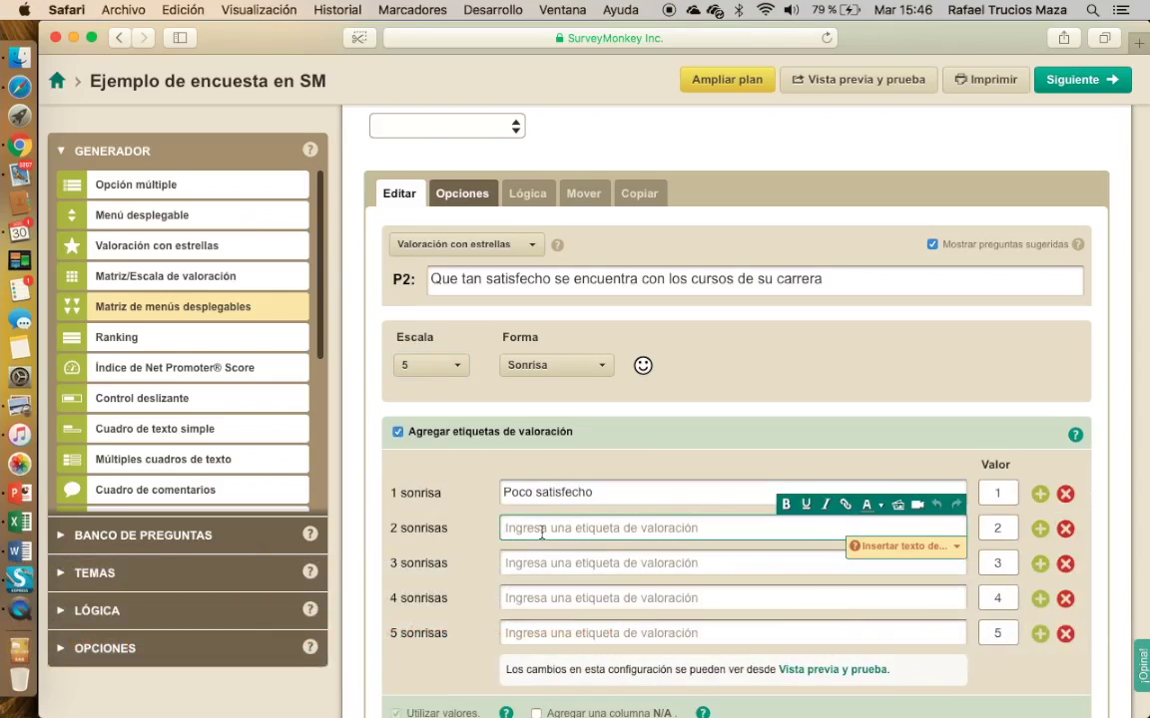
pyautogui.write('Al')
pyautogui.write('go satisfecho')
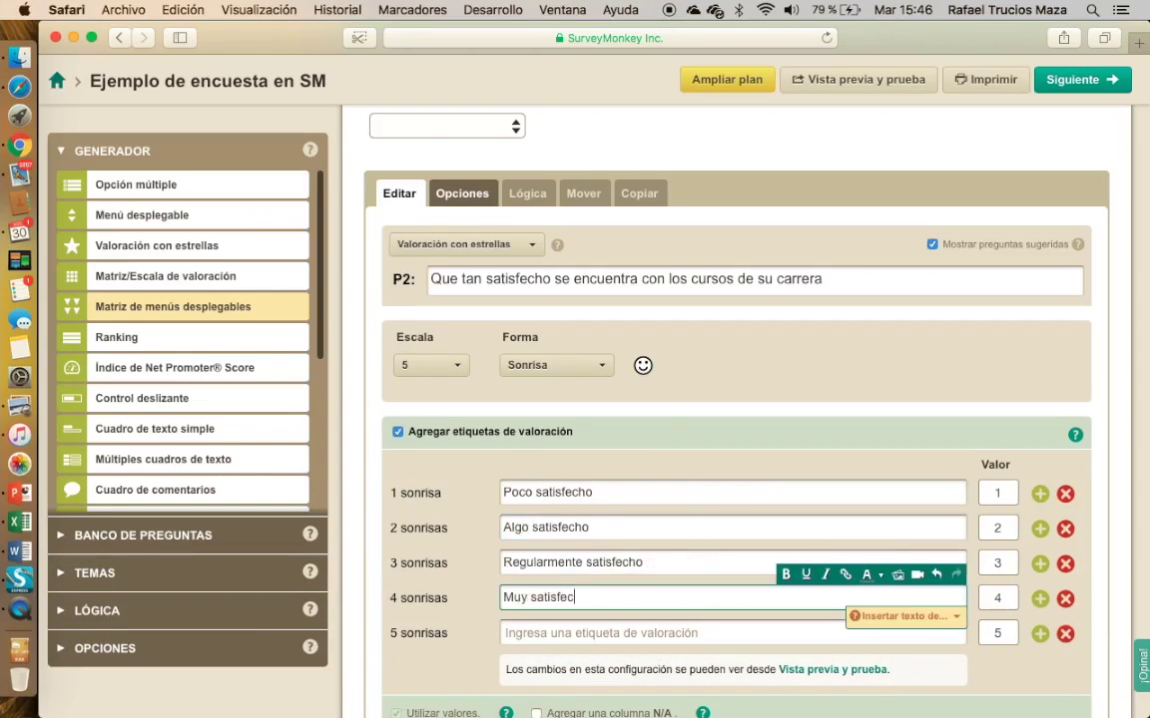
# Step: Label the five-smile rating "Extremadamente satisfecho" and save the question
pyautogui.click(553, 633)
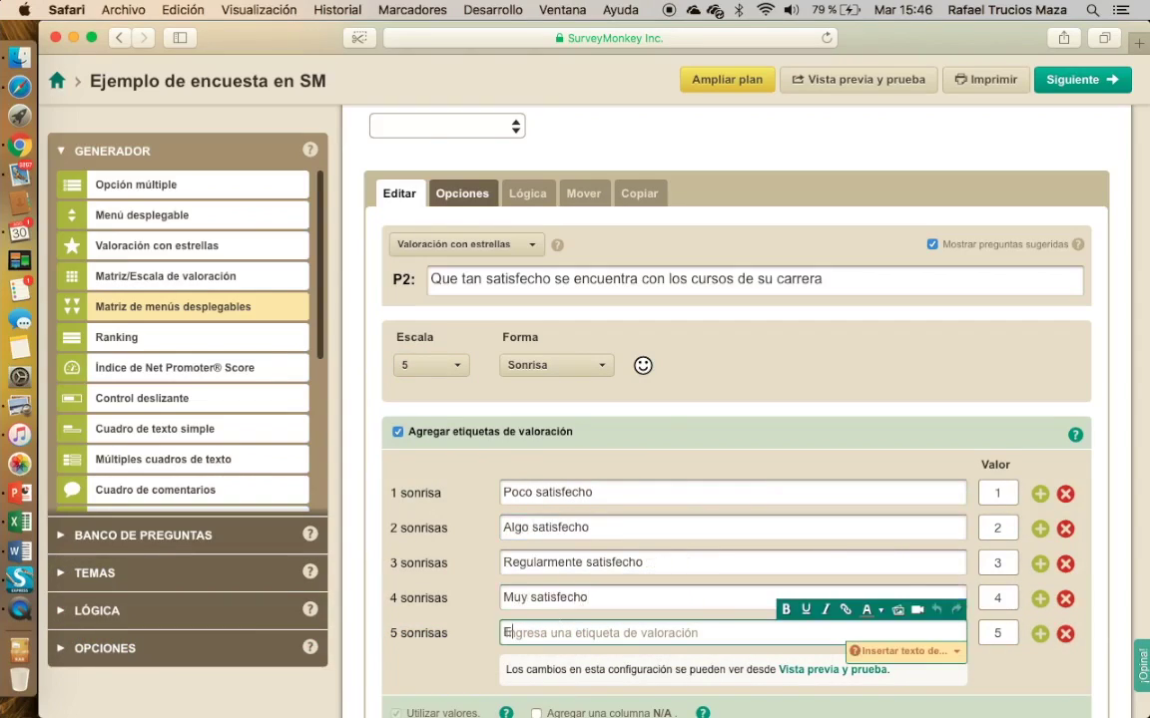
pyautogui.write('Extre')
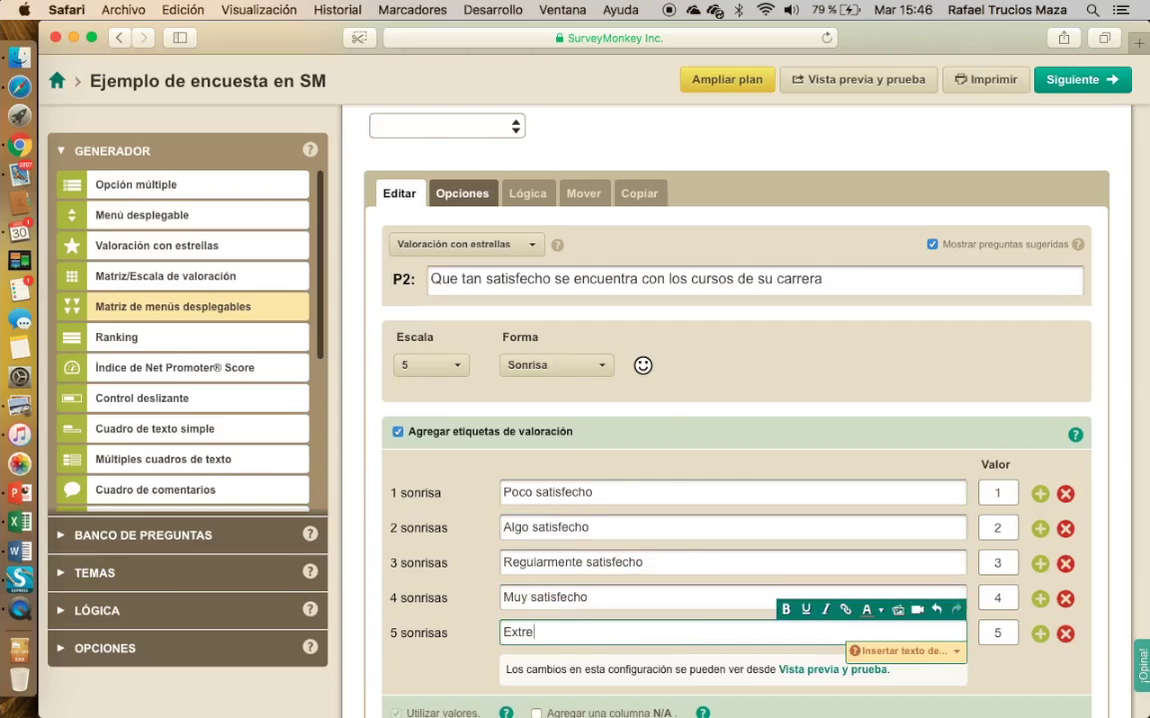
pyautogui.write('madamente satisfecho')
pyautogui.scroll(-5, 697, 583)
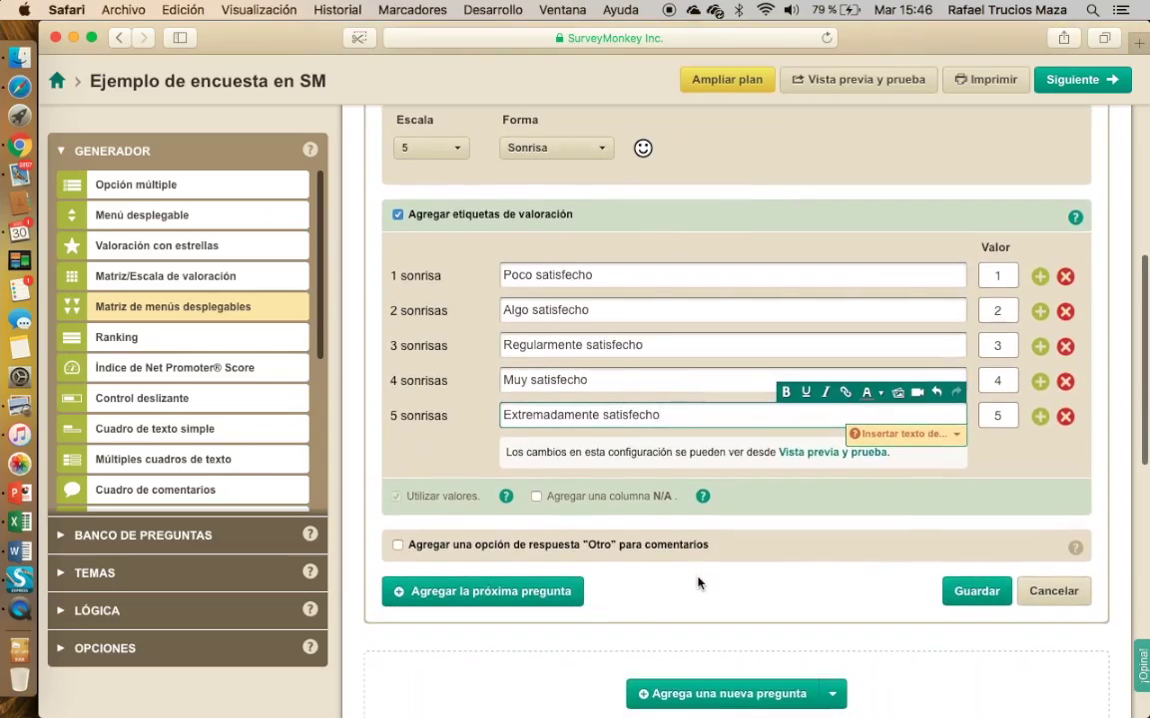
pyautogui.click(968, 593)
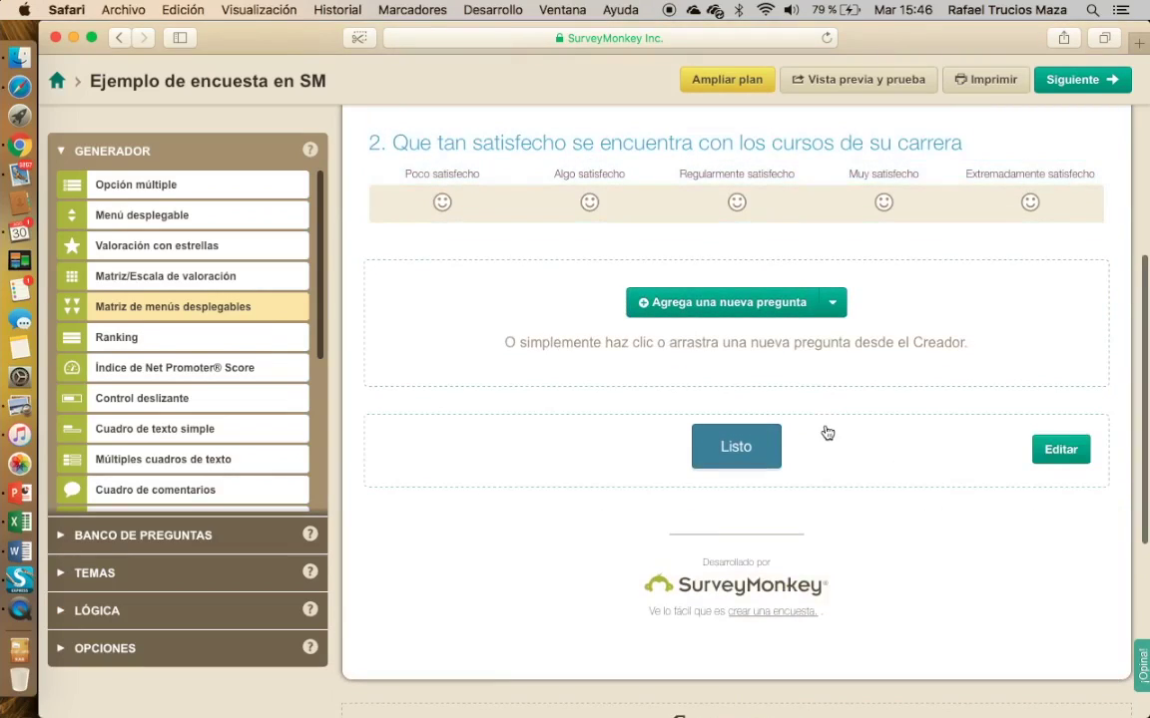
# Step: Add an Opción múltiple question with the text "Indique cual es la sede a la que pertenece"
pyautogui.moveTo(706, 200)
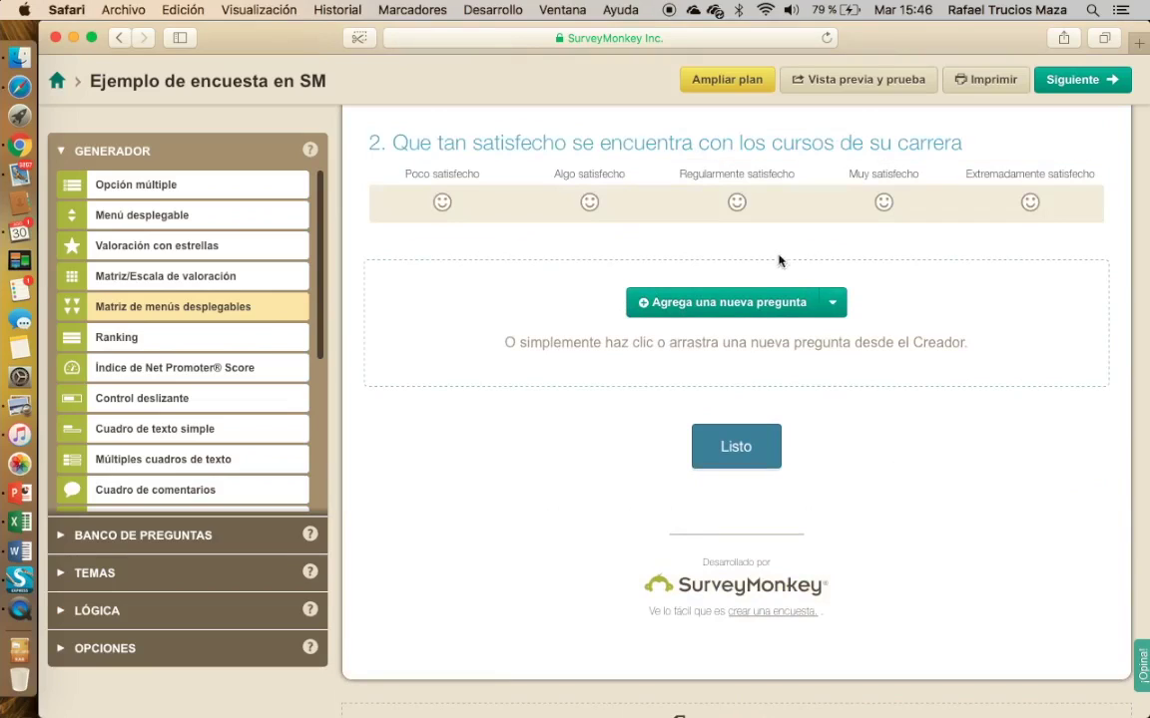
pyautogui.click(836, 306)
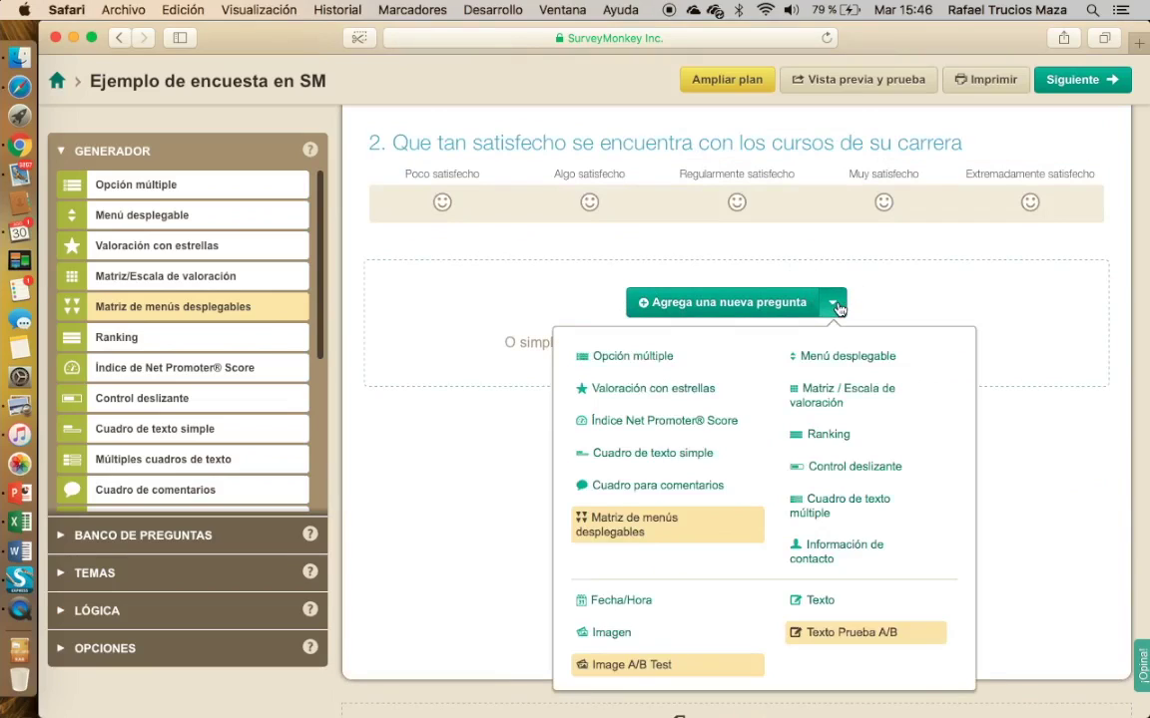
pyautogui.click(654, 364)
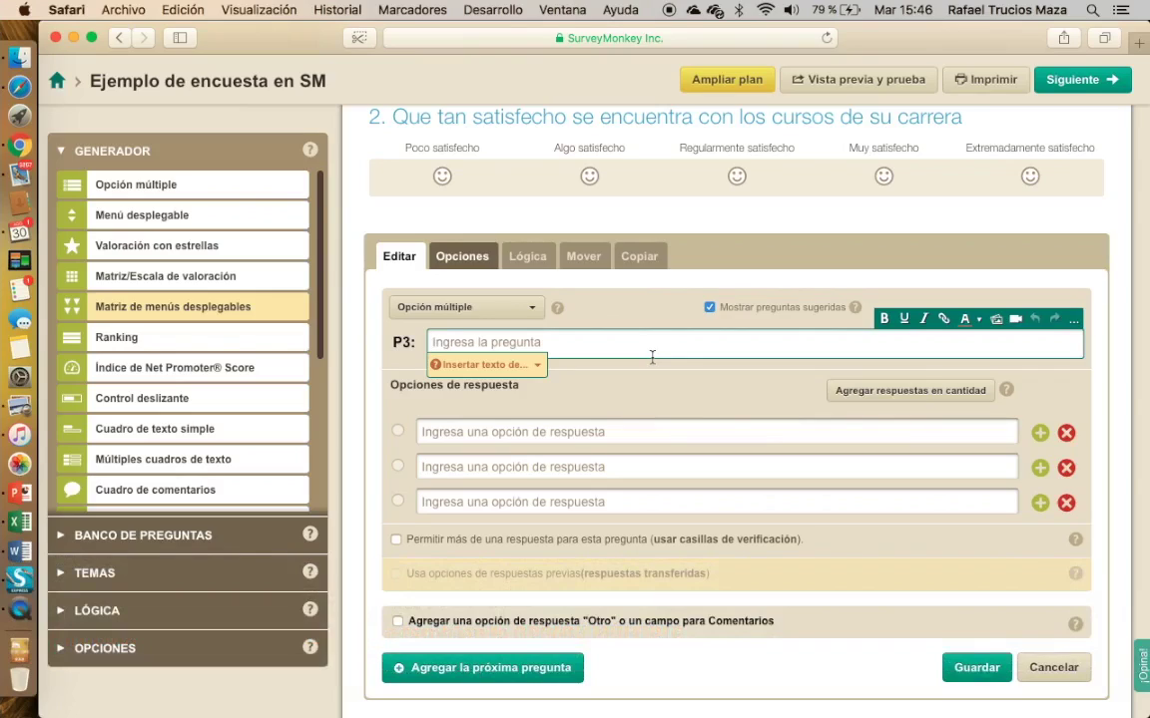
pyautogui.write('Indique cual es la sede a la que pertenece')
# Step: Enter Breña, Miraflores, Callao and San Miguel as the first four answer options of the campus question
pyautogui.press('Tab')
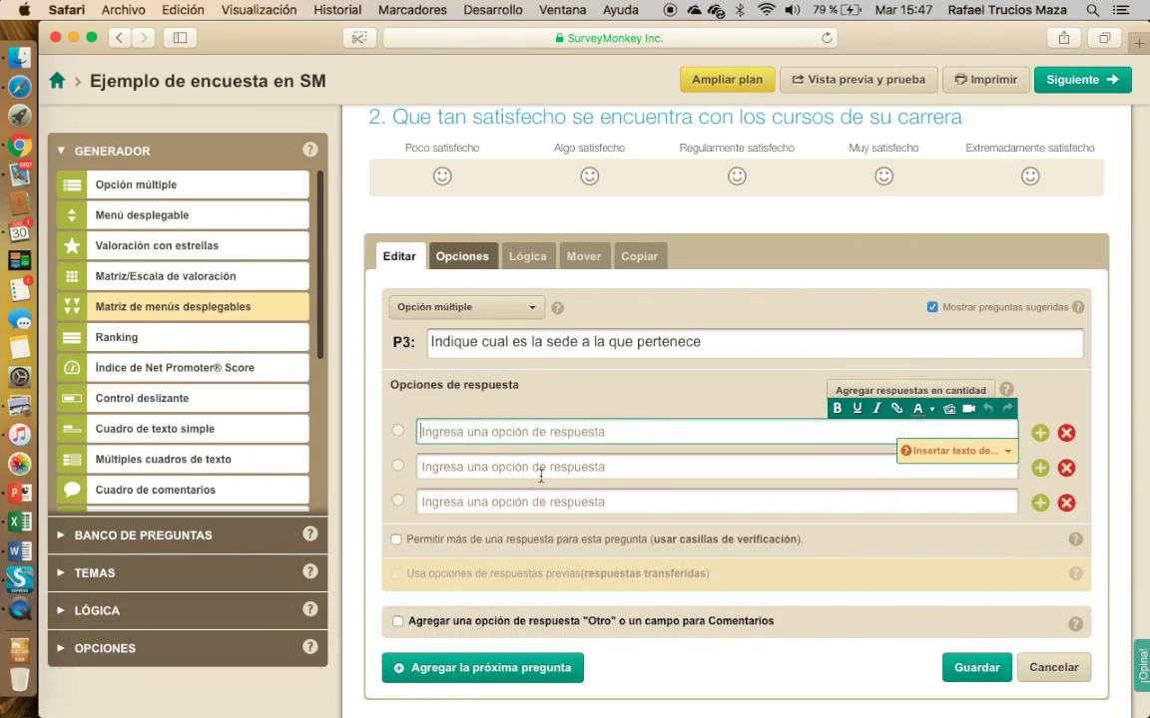
pyautogui.write('Breña')
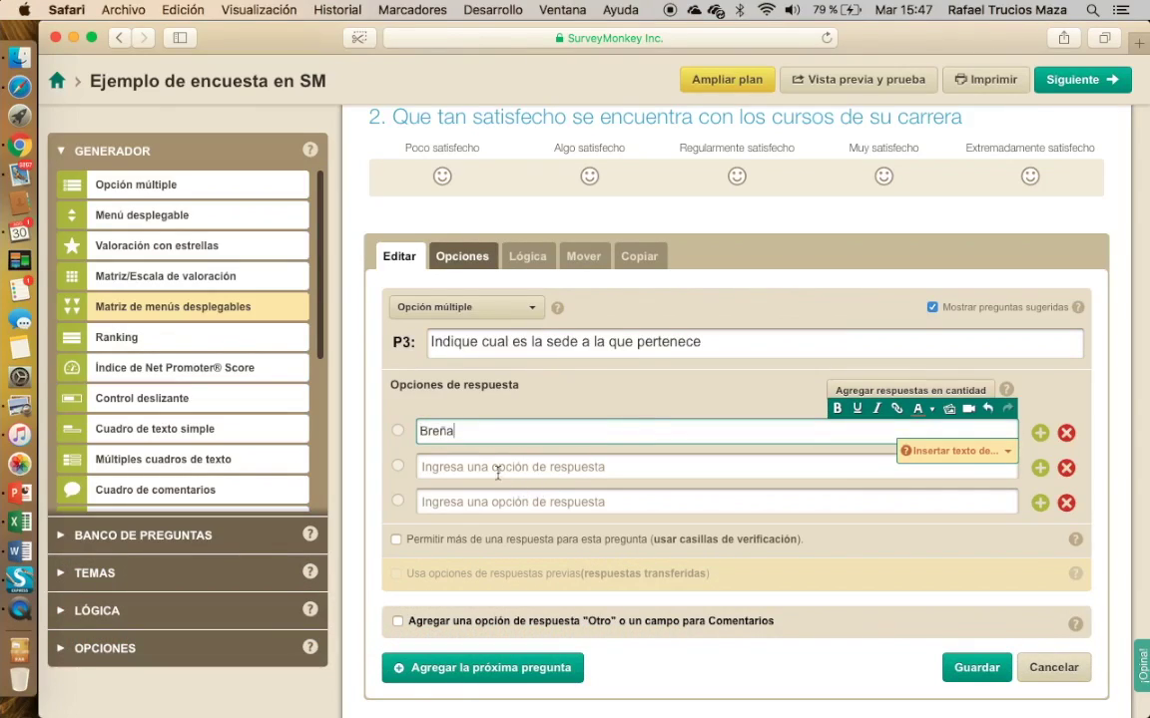
pyautogui.click(567, 467)
pyautogui.write('Miraflores')
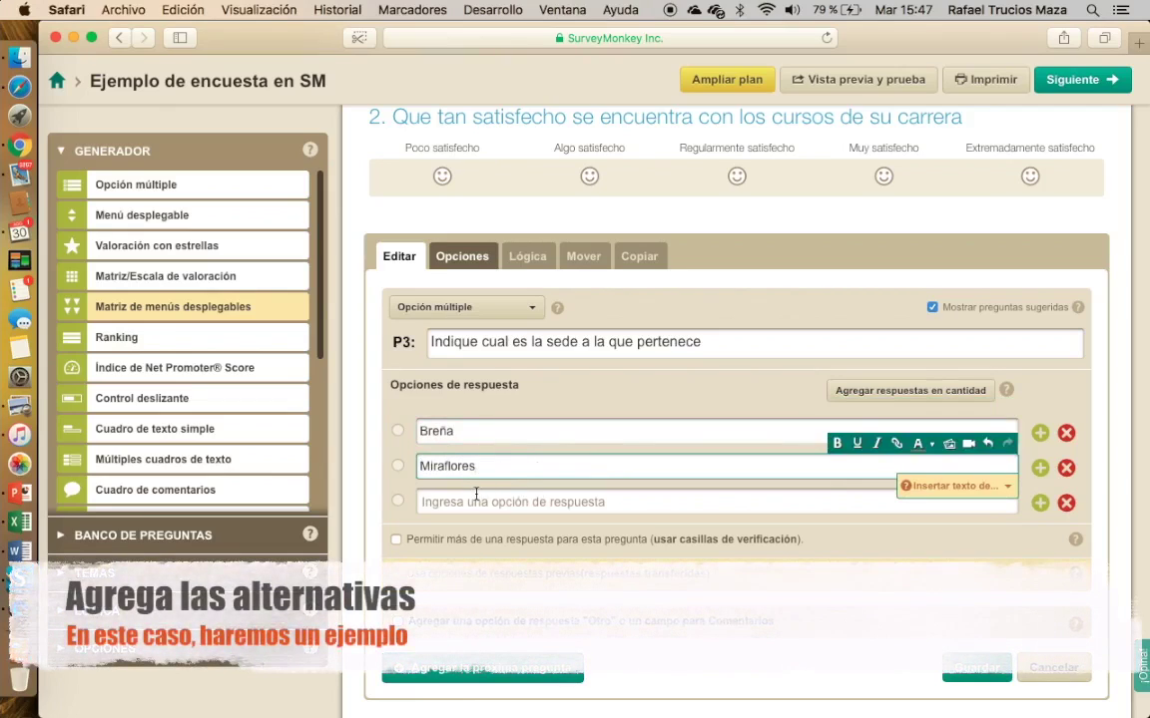
pyautogui.click(479, 490)
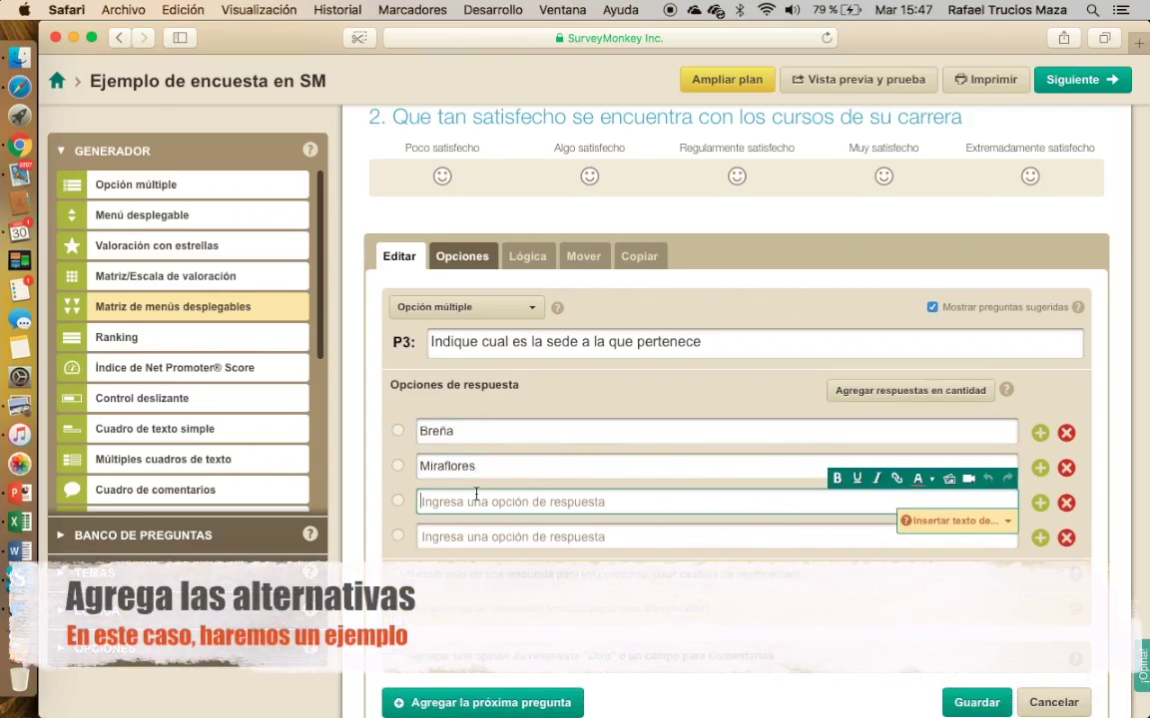
pyautogui.write('Callao')
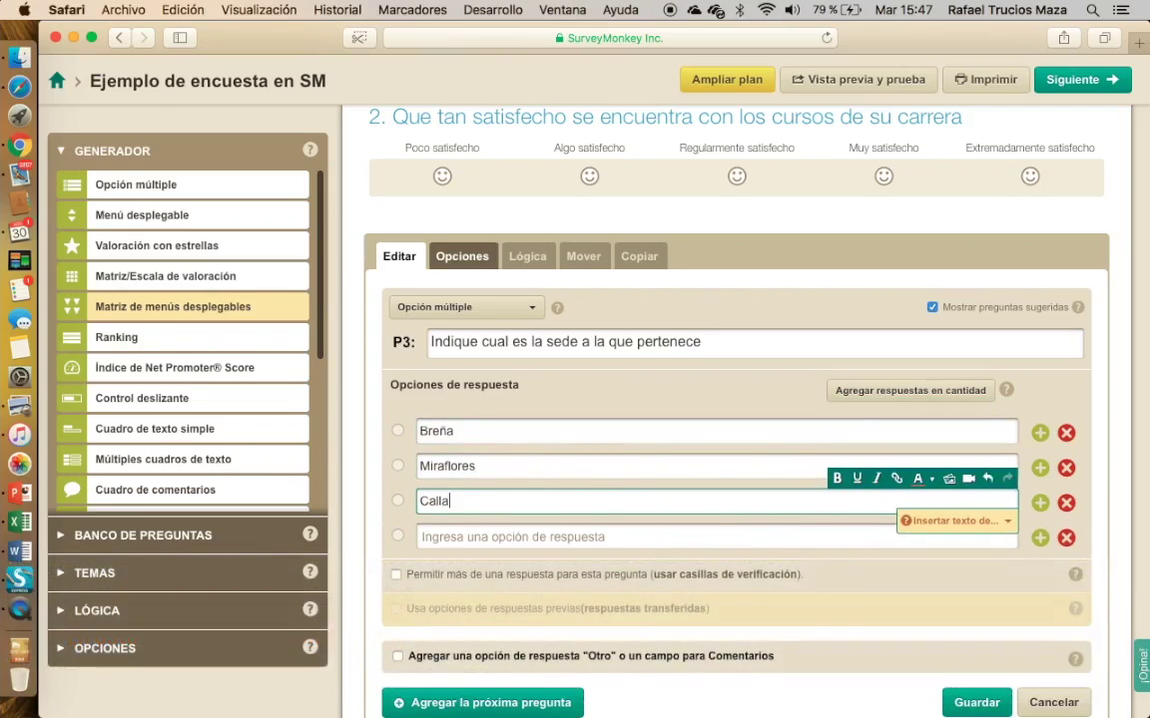
pyautogui.click(451, 537)
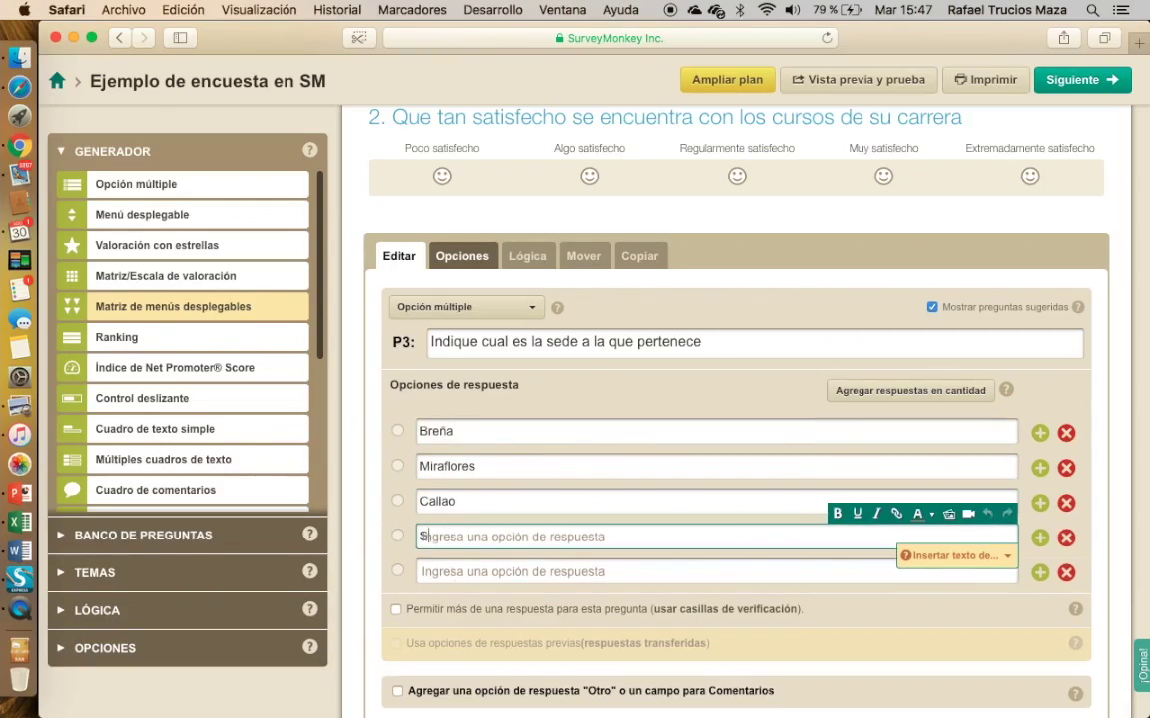
pyautogui.write('San Miguel')
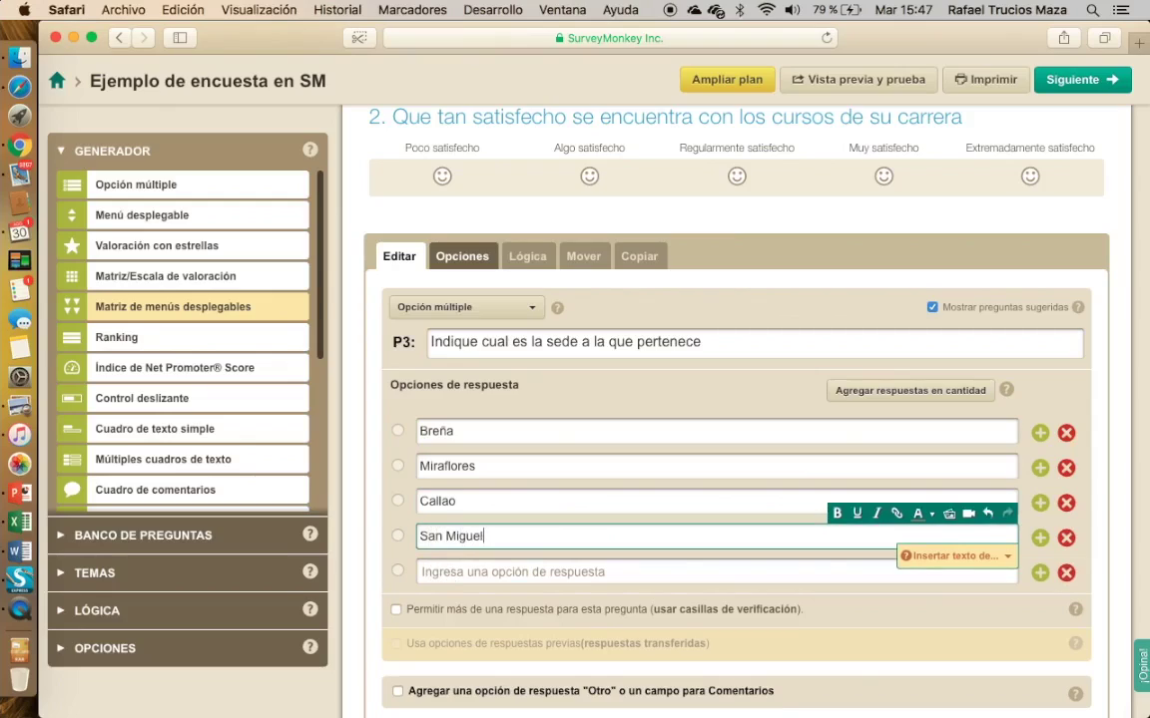
# Step: Add Namekusein, Narnia and Kripton as further campus answer options and save the question
pyautogui.click(462, 573)
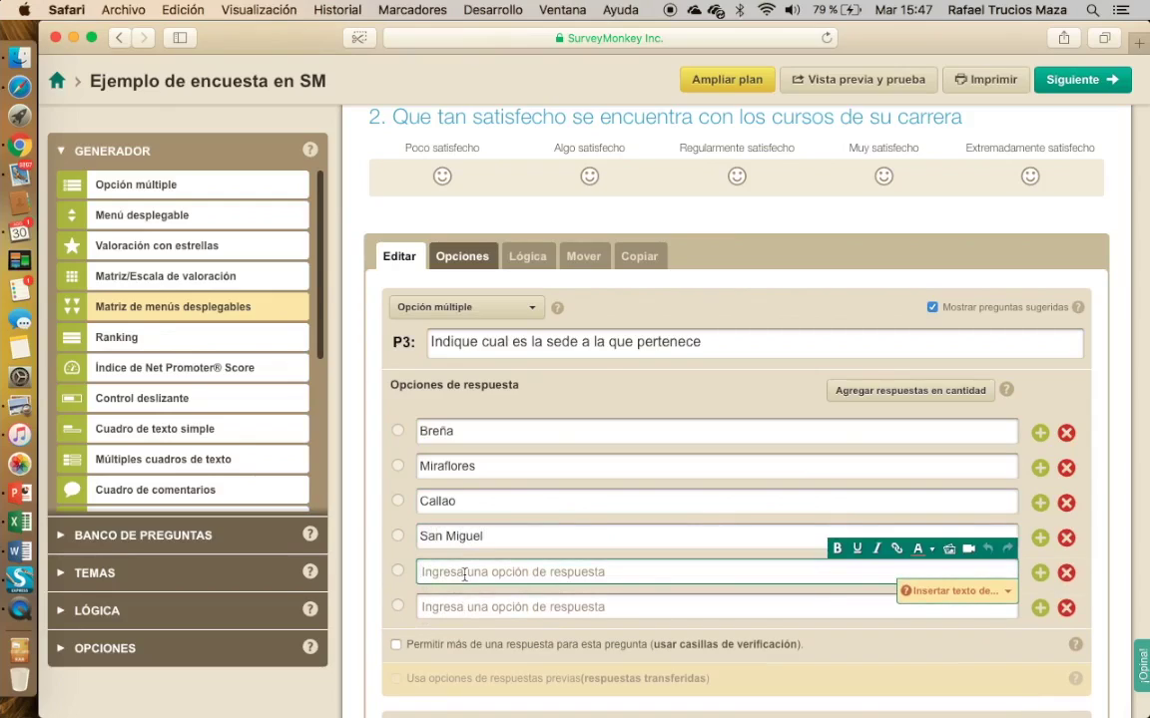
pyautogui.write('Namekusein')
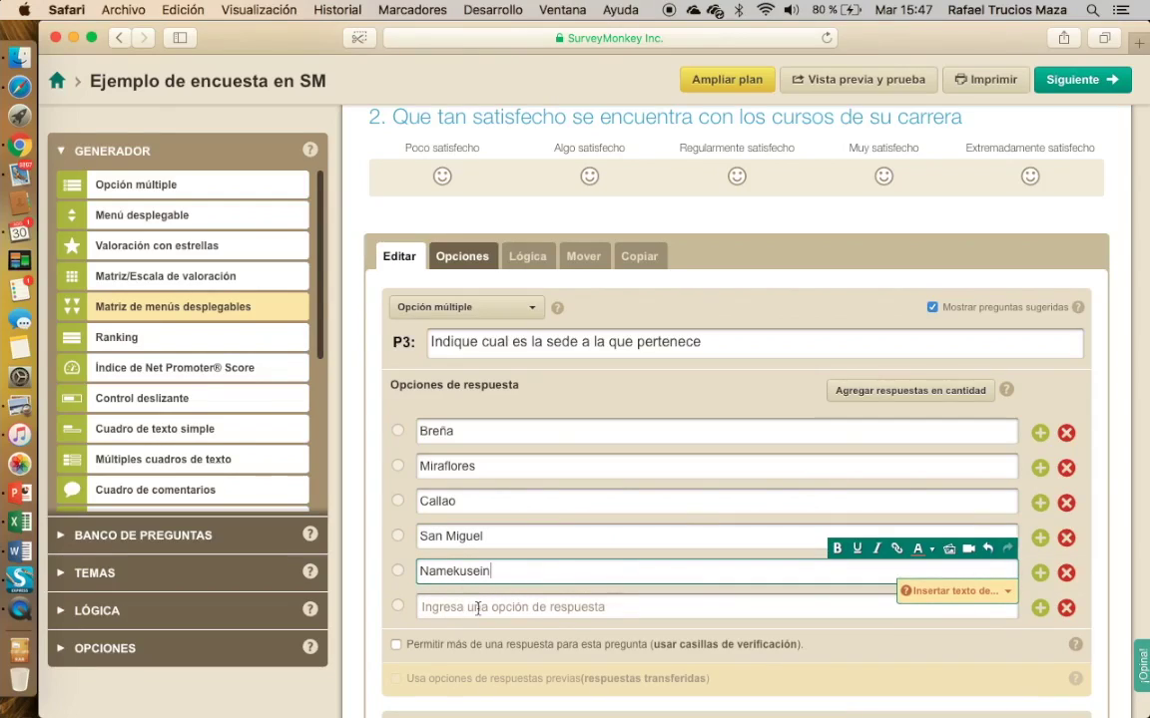
pyautogui.click(462, 608)
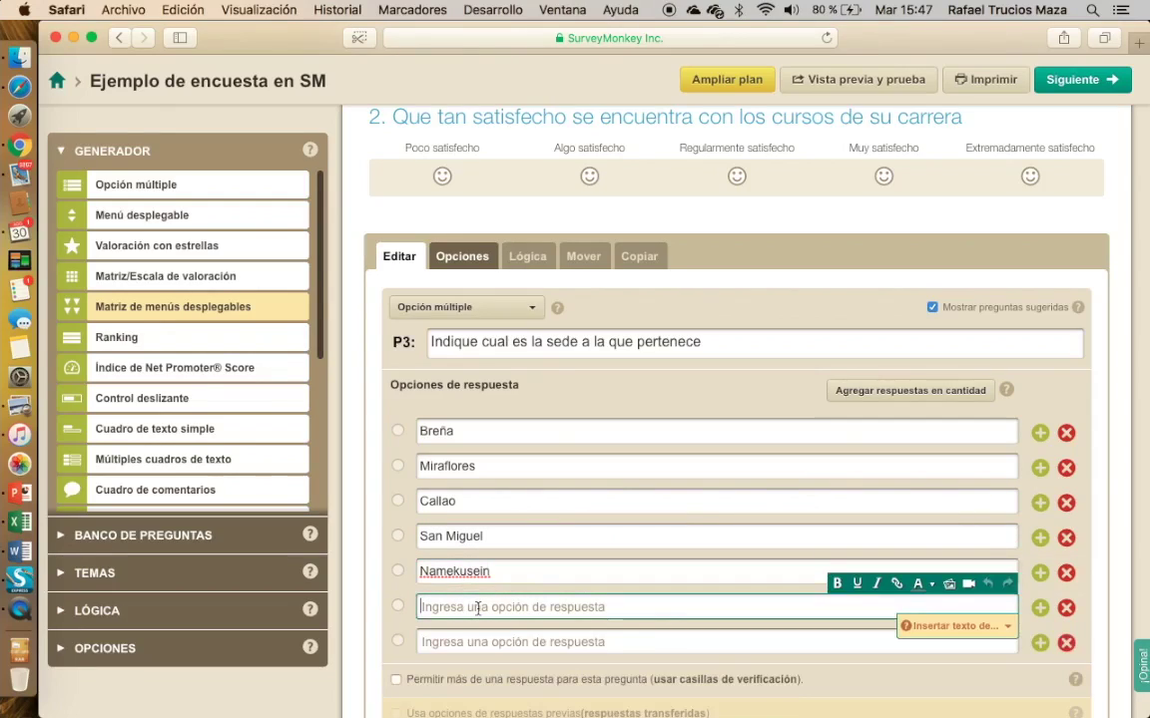
pyautogui.write('Narnia')
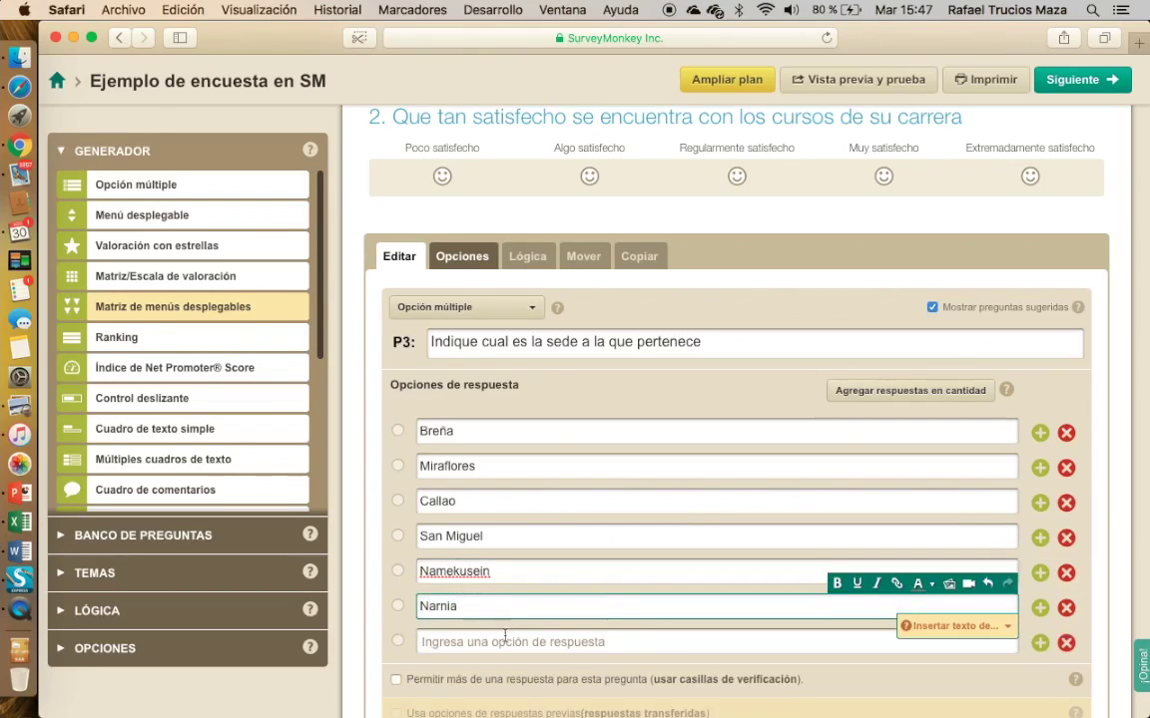
pyautogui.click(505, 640)
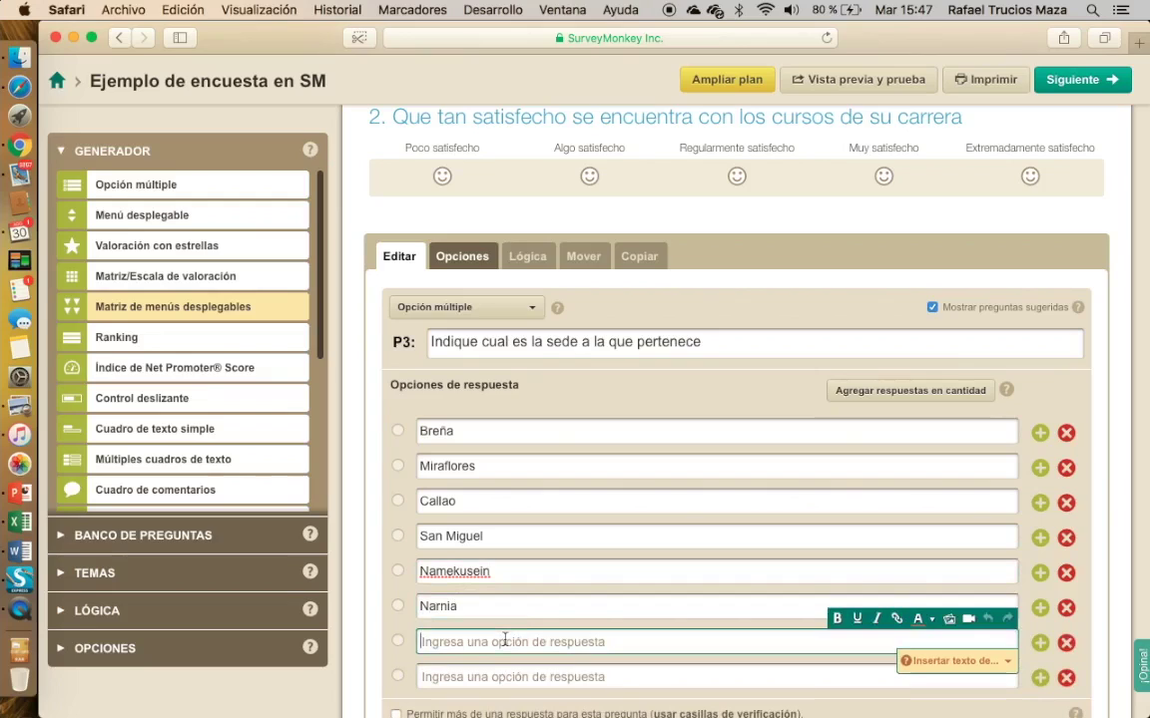
pyautogui.write('Kripton')
pyautogui.scroll(-3, 582, 574)
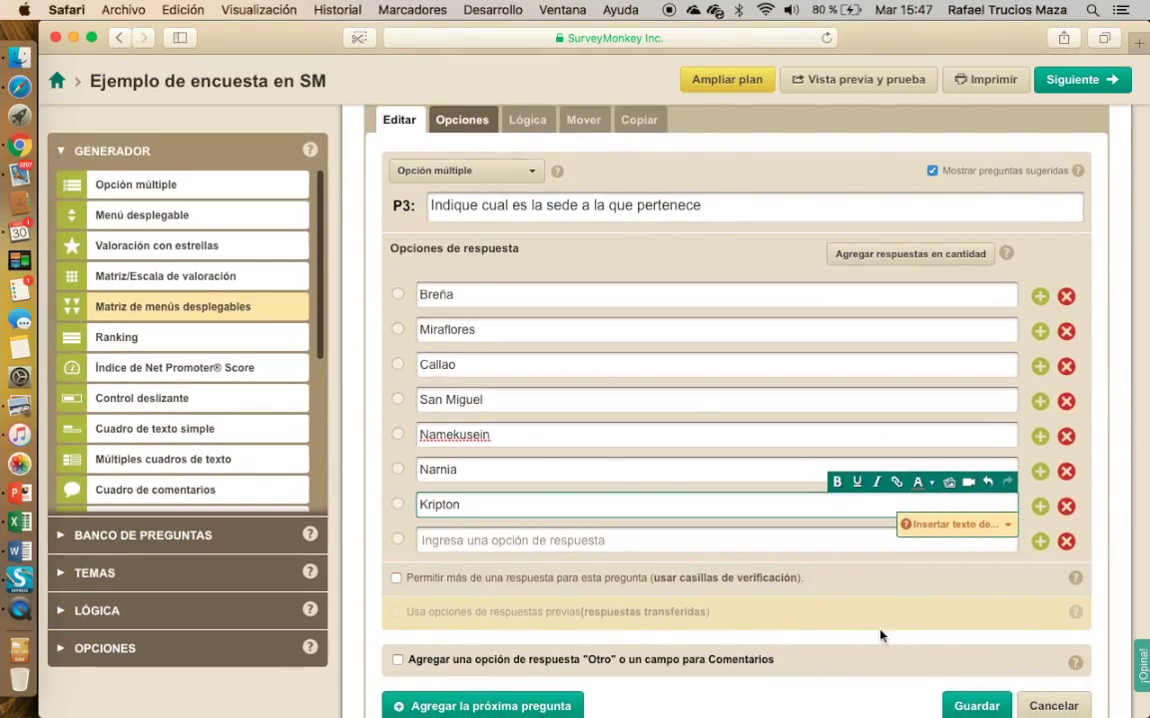
pyautogui.click(969, 706)
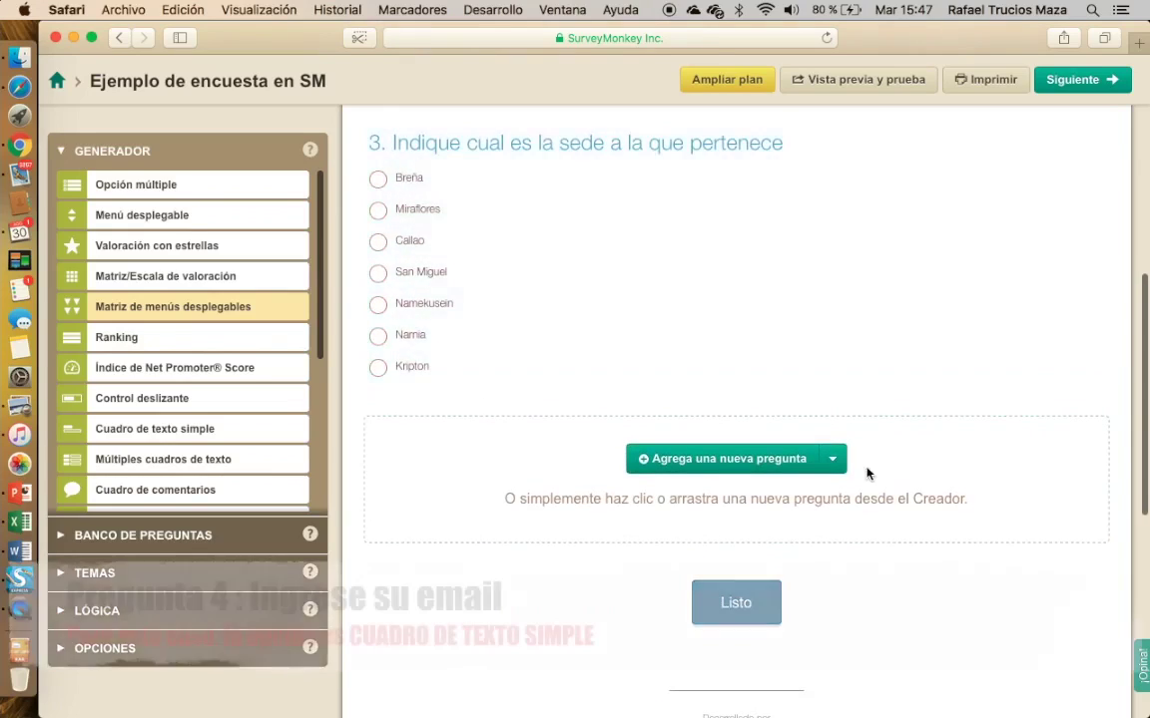
# Step: Add a Cuadro de texto simple question with the text "Indique su email" and save it
pyautogui.scroll(-1, 867, 471)
pyautogui.click(836, 429)
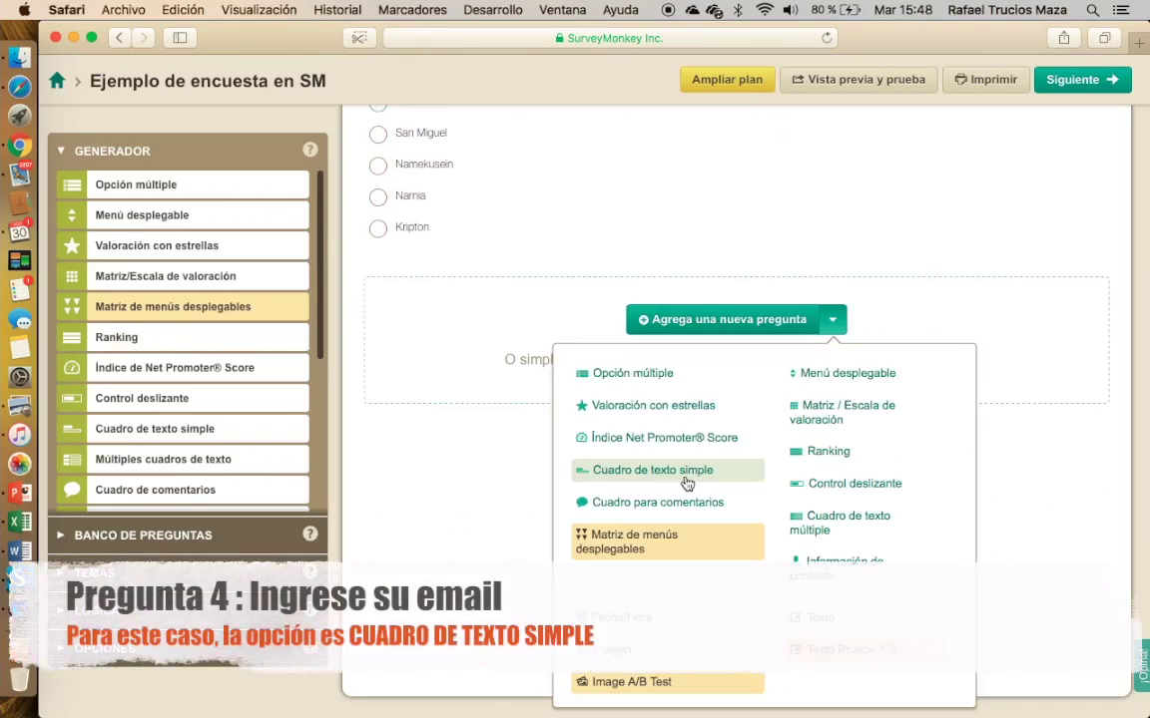
pyautogui.click(687, 483)
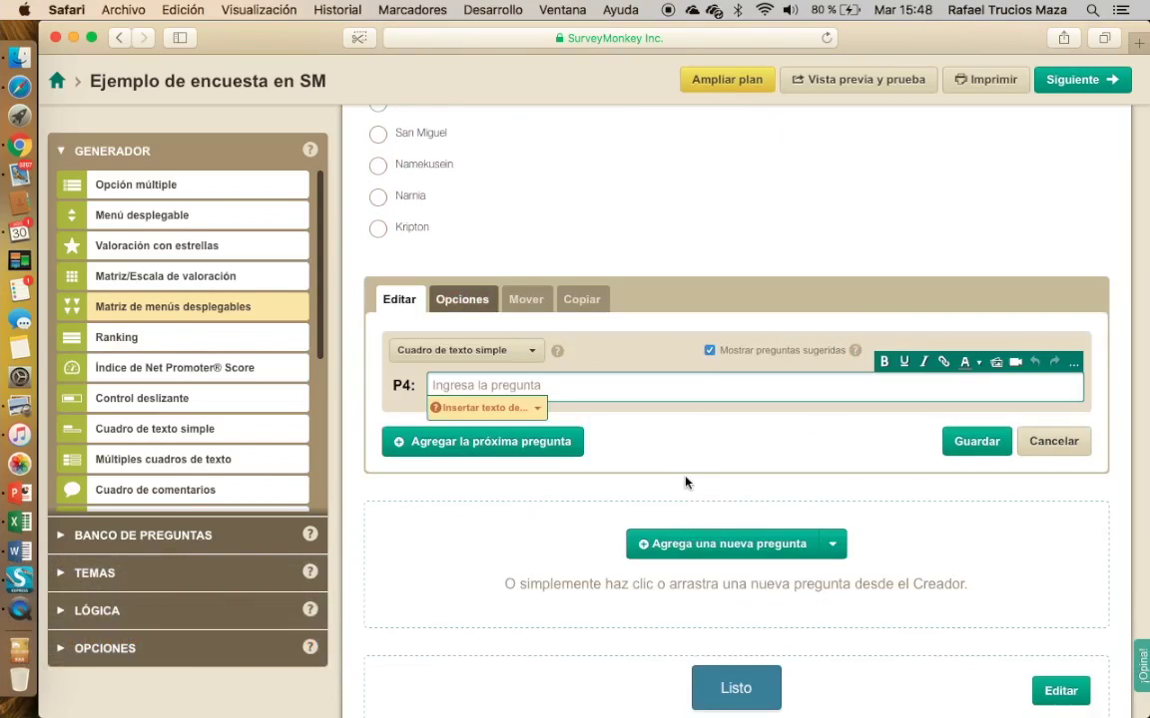
pyautogui.write('In')
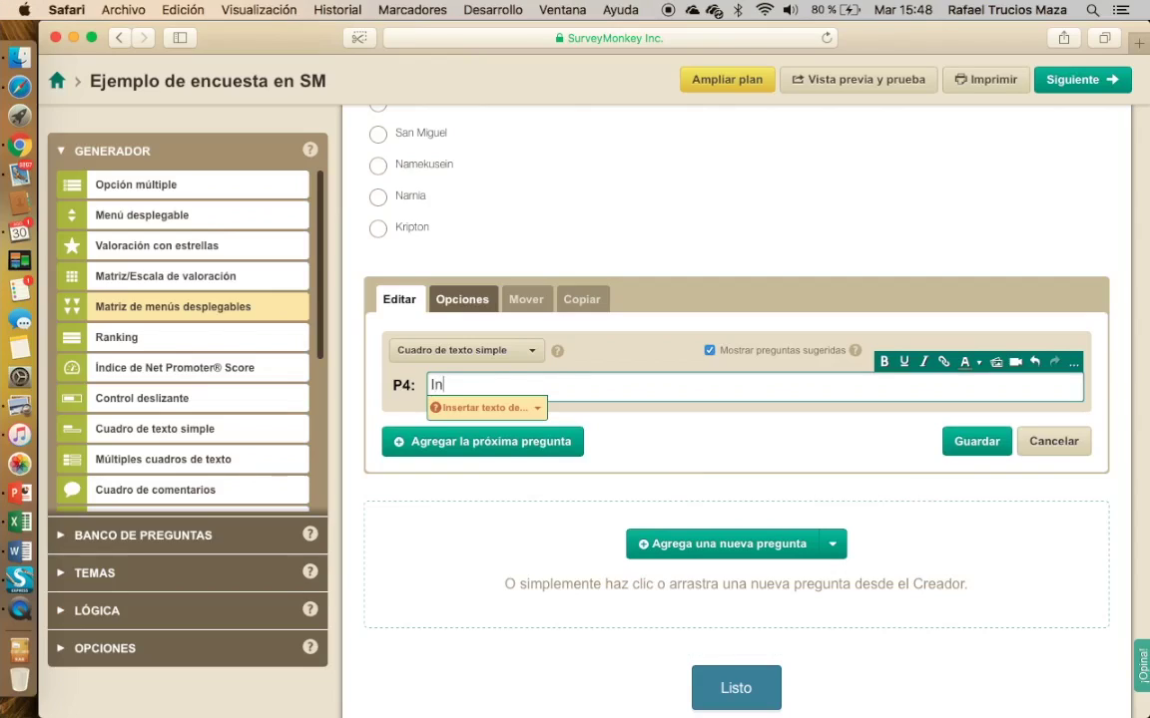
pyautogui.write('dique su email')
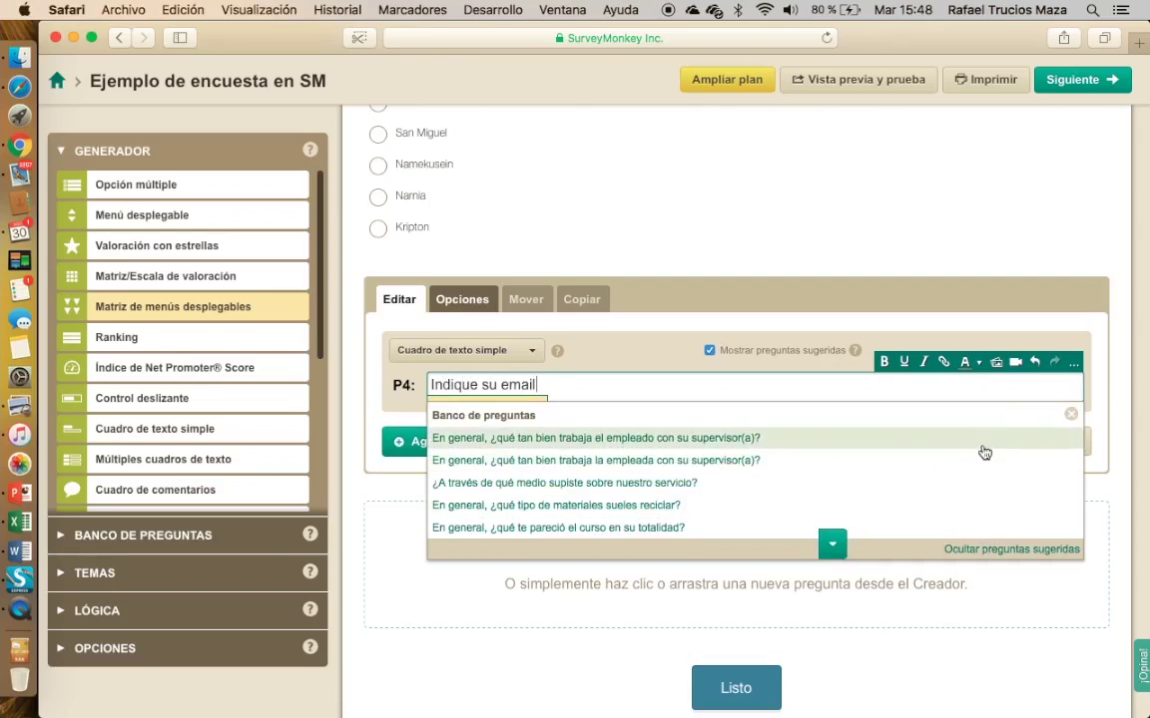
pyautogui.click(1000, 619)
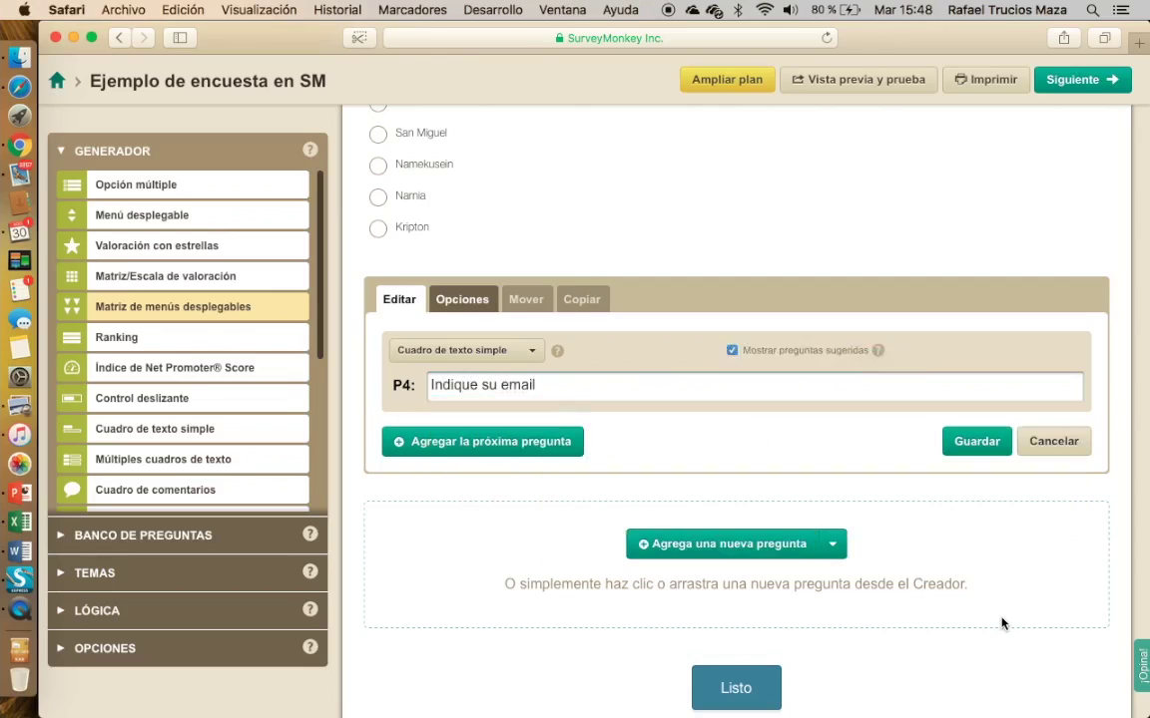
pyautogui.click(983, 451)
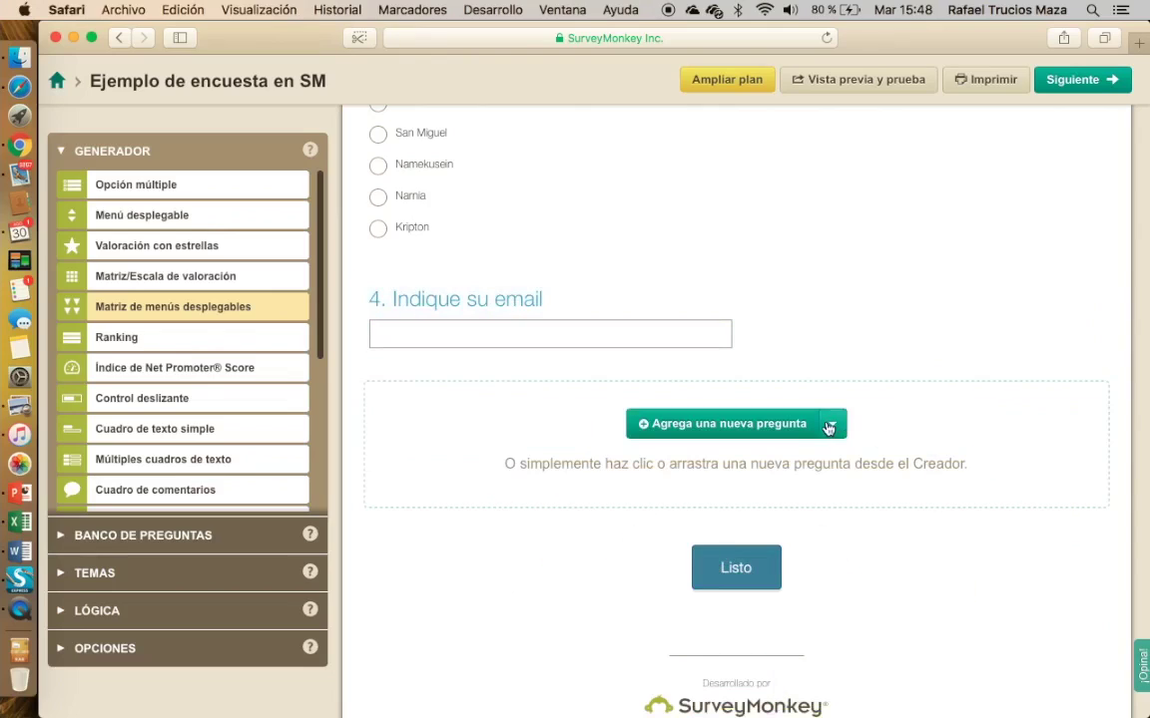
# Step: Add and save a Control deslizante question "En la escala del 1 al 100 . ¿Cómo calificaría a su profesor de investigación de mercados?"
pyautogui.scroll(-2, 898, 419)
pyautogui.click(833, 321)
pyautogui.click(859, 482)
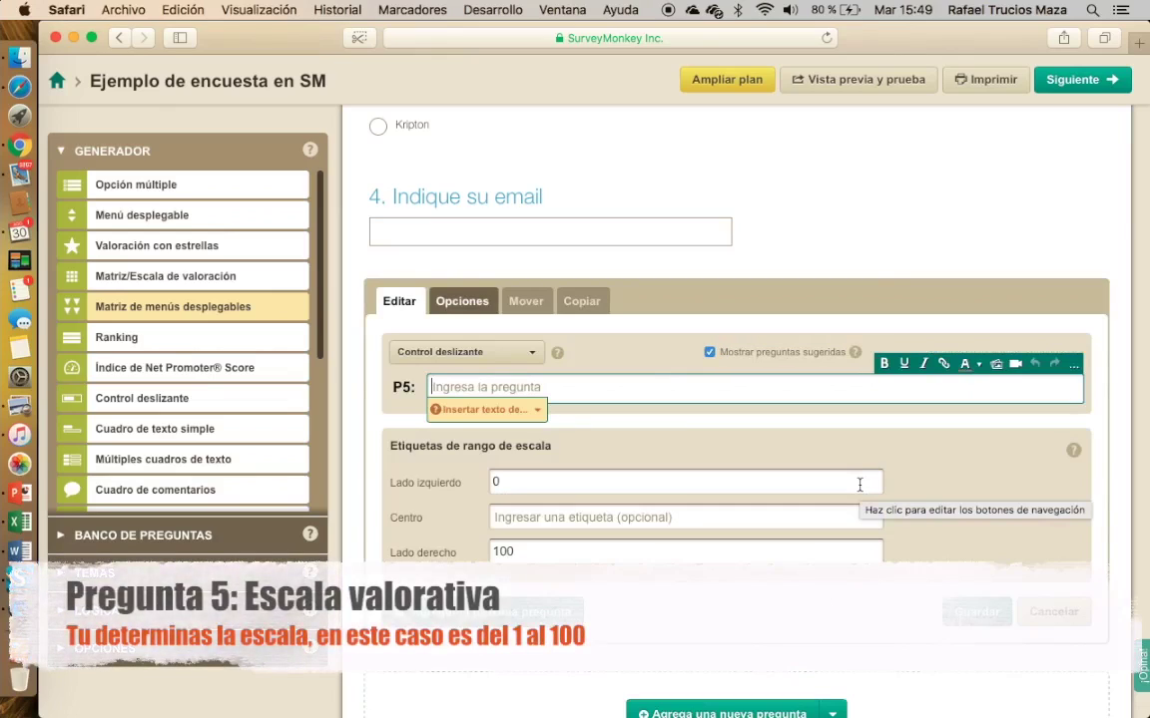
pyautogui.write('En la escala del 1 al 100 . ¿Cómo calificaría a su profesor de investigación de mercados?')
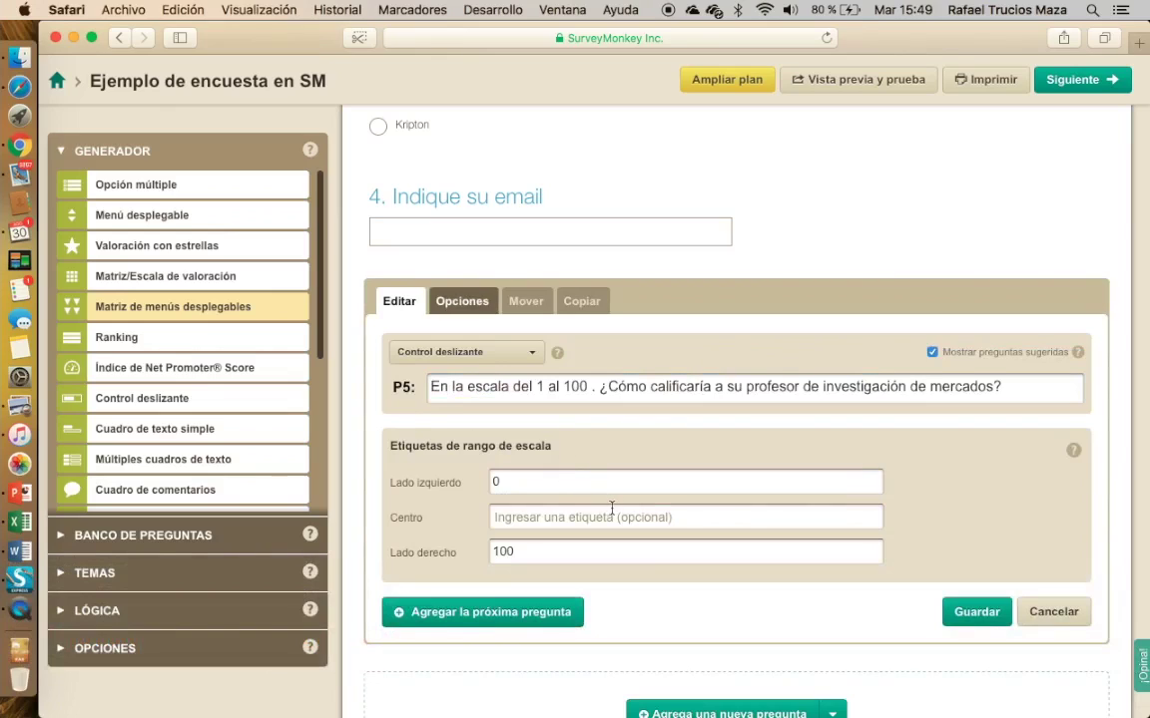
pyautogui.scroll(-3, 612, 509)
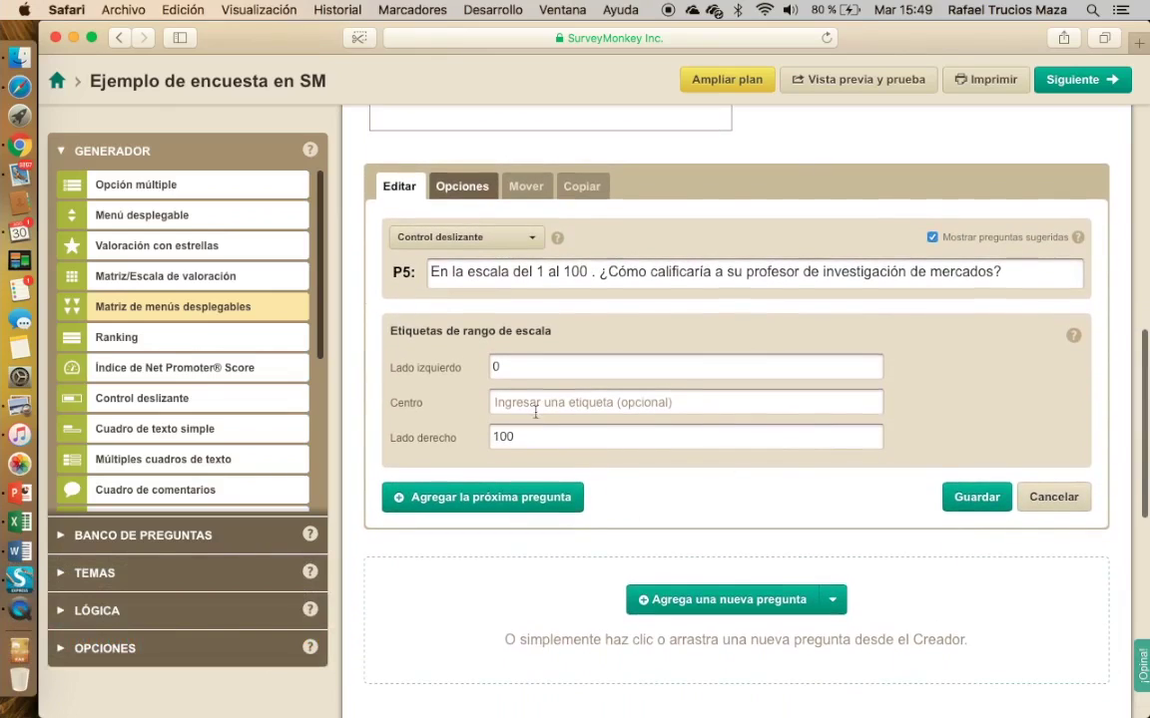
pyautogui.click(958, 498)
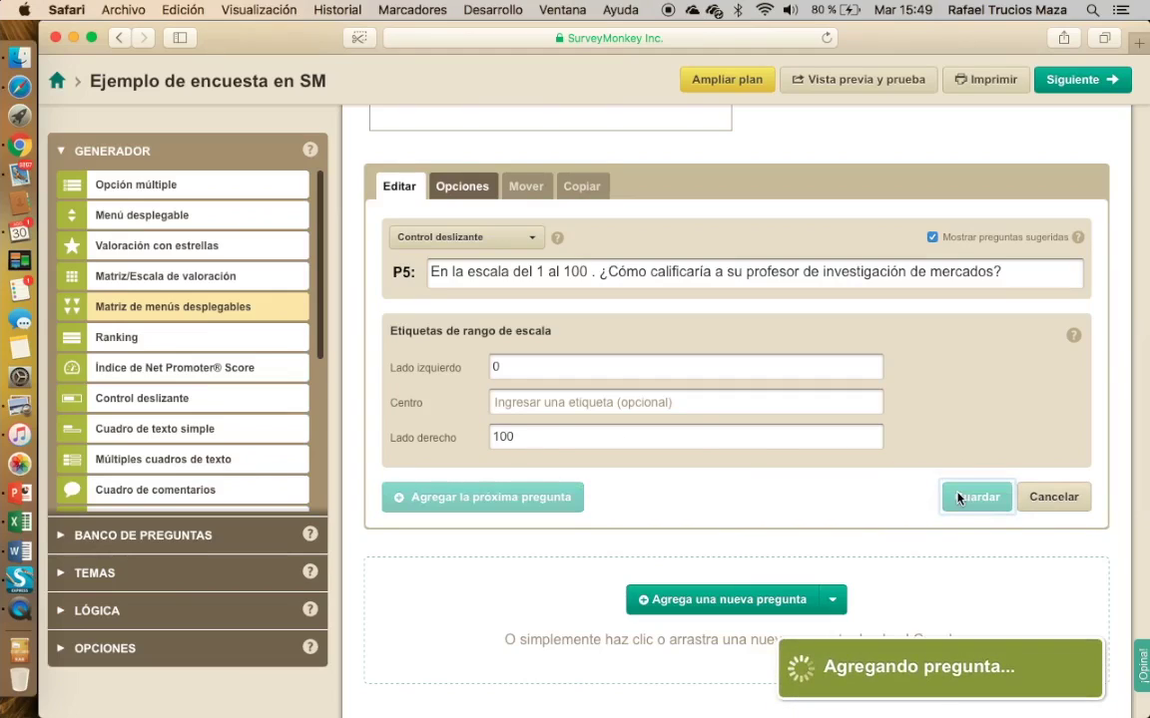
# Step: Add a Ranking question with the text "¿Cuál es su artista favorito?"
pyautogui.click(834, 382)
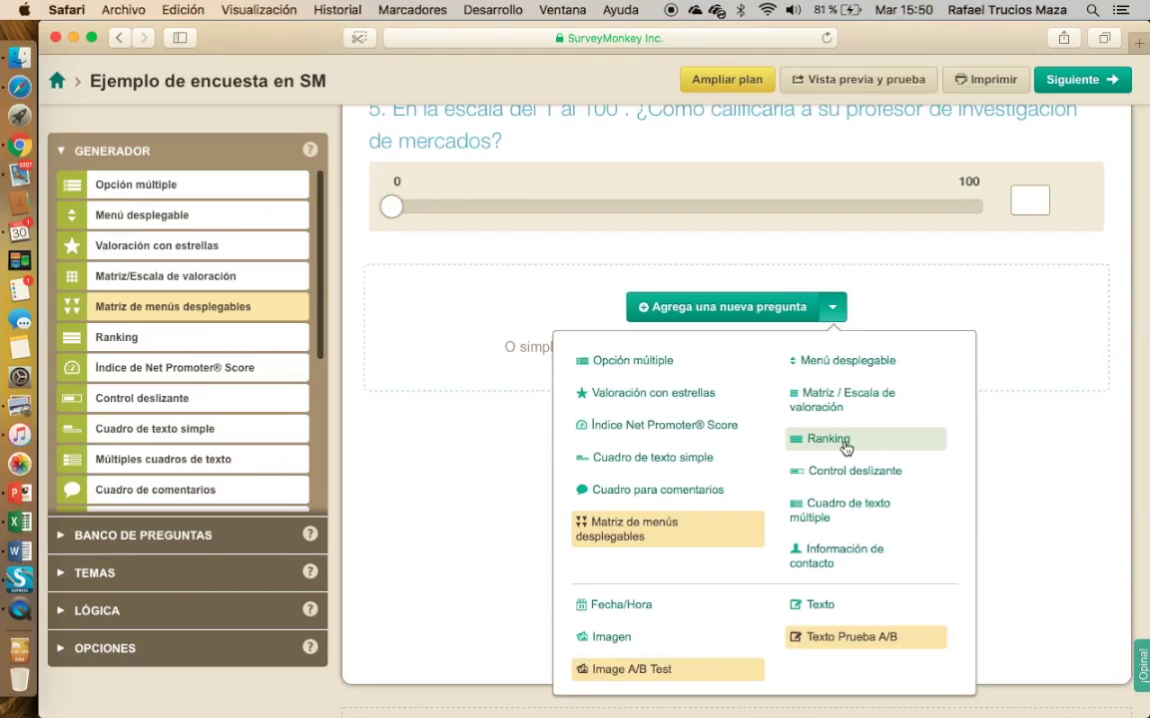
pyautogui.click(828, 439)
pyautogui.write('Cuá')
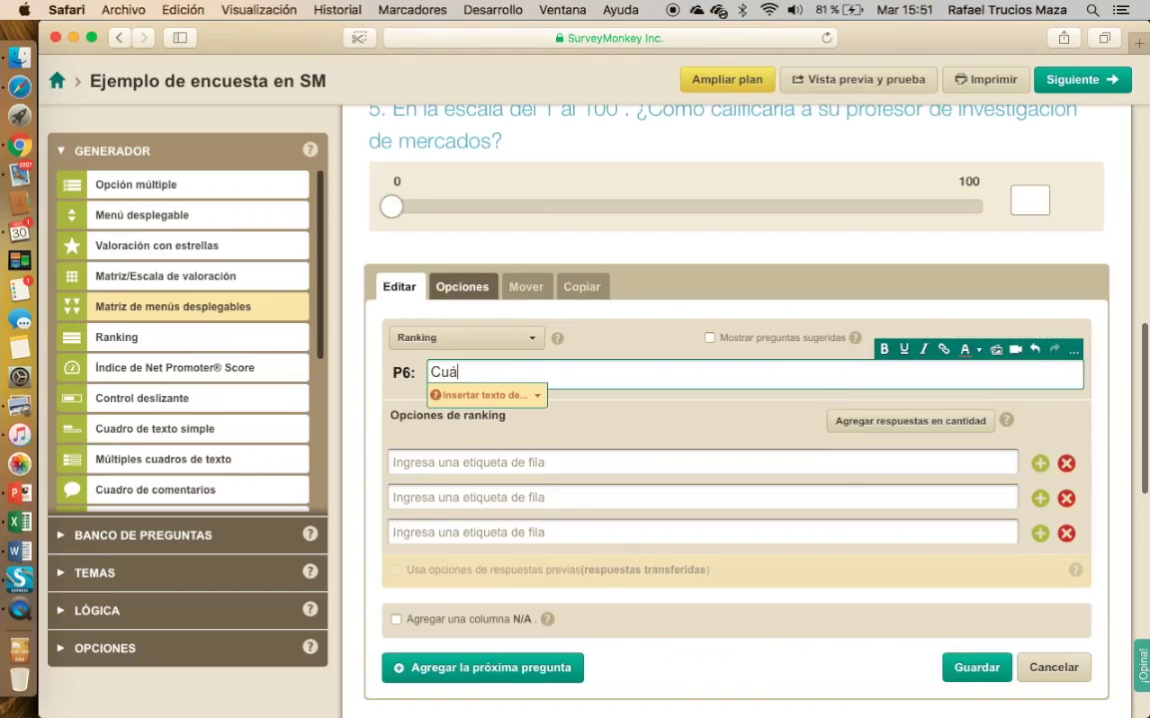
pyautogui.write('l es su ')
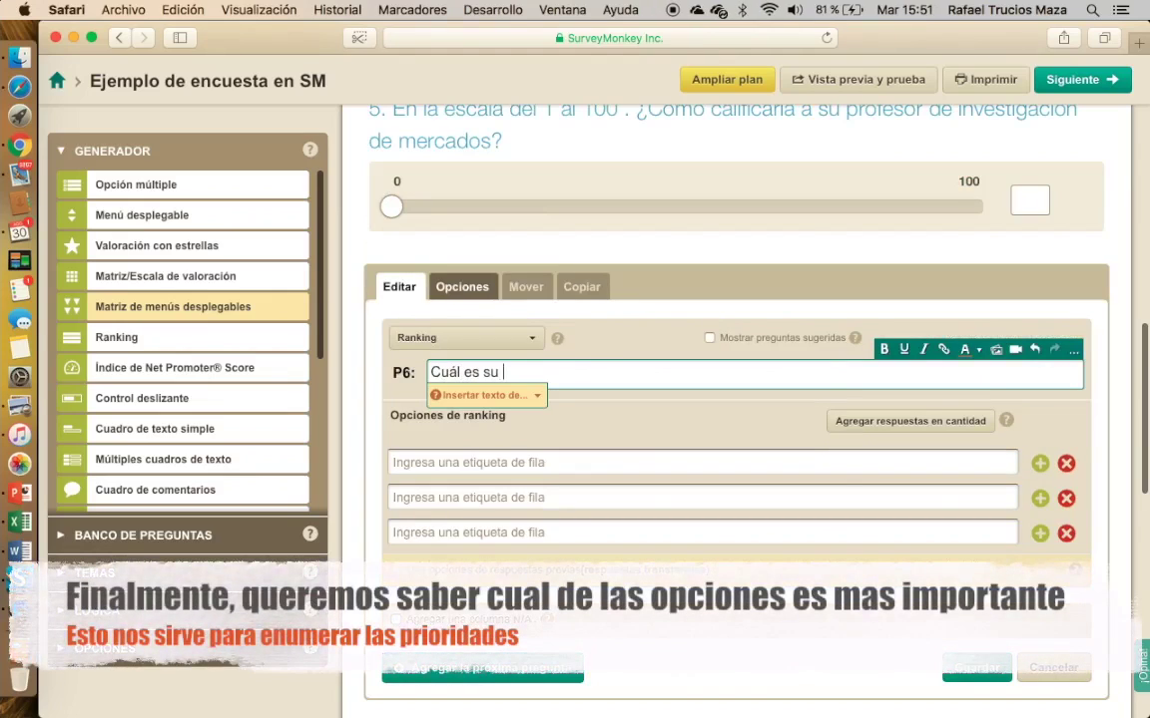
pyautogui.write('artista favor')
pyautogui.press('BackSpace')
pyautogui.write('sta favorito')
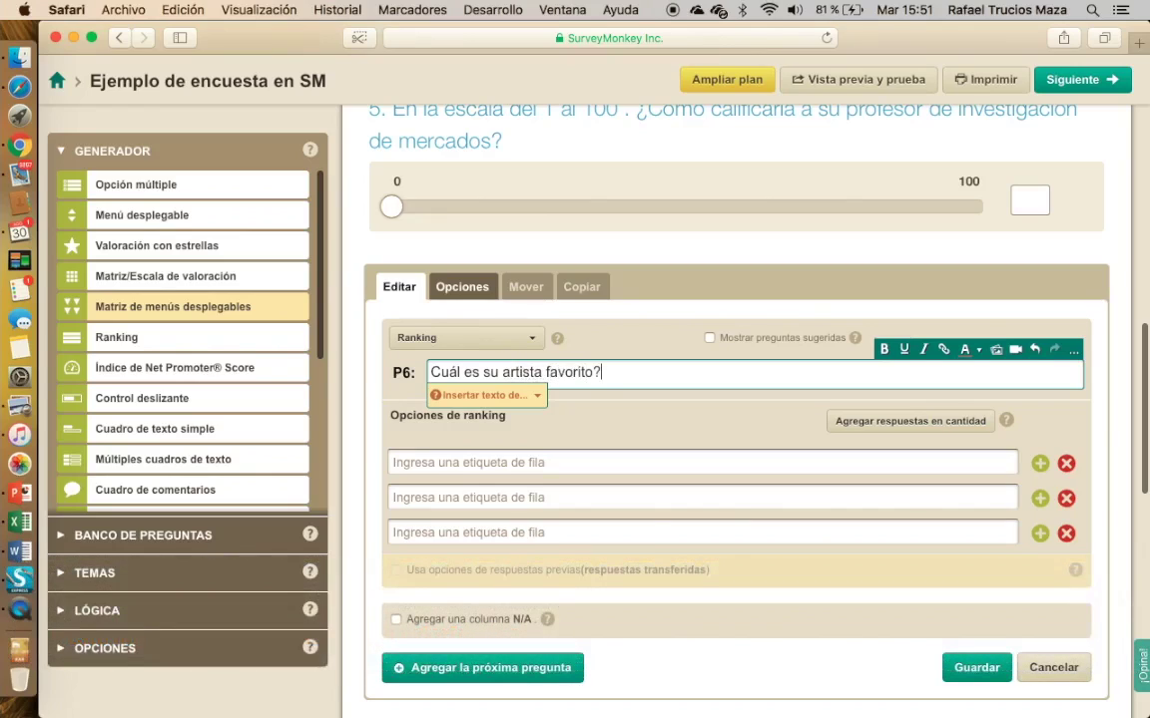
pyautogui.click(430, 373)
pyautogui.write('¿')
# Step: Enter Mayimbú, Harrison Ford and Nicole Kidman as the first three options of the artist ranking question
pyautogui.click(499, 462)
pyautogui.write('Mayimbú')
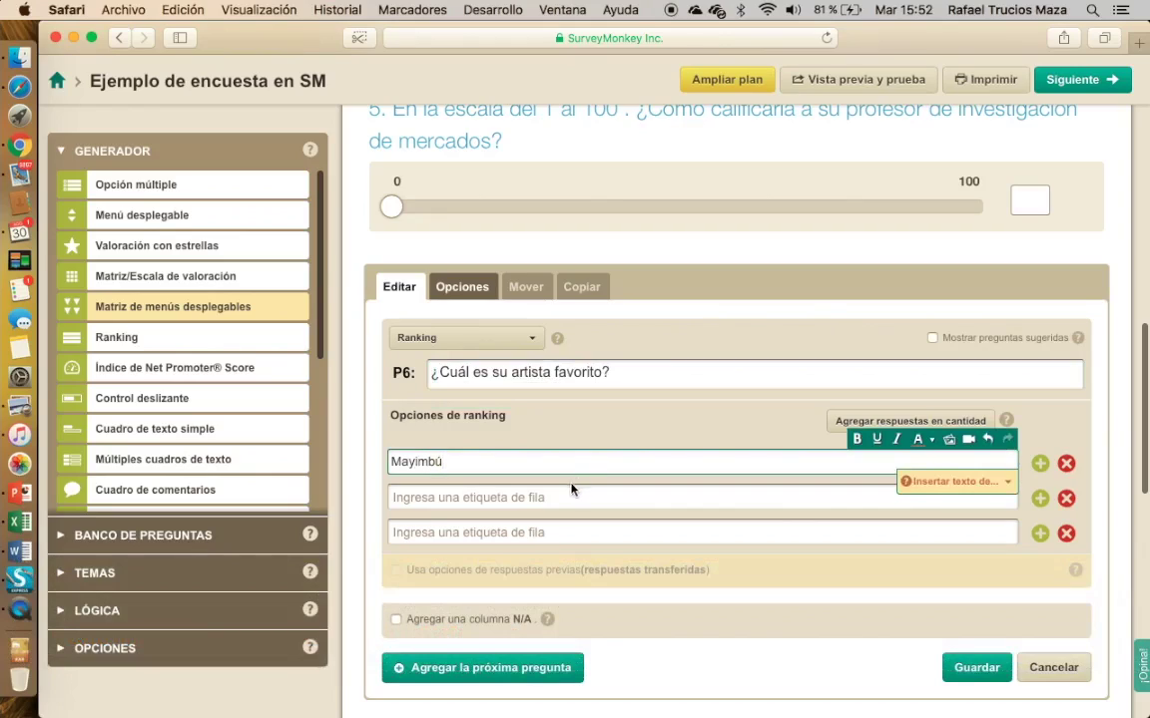
pyautogui.click(545, 496)
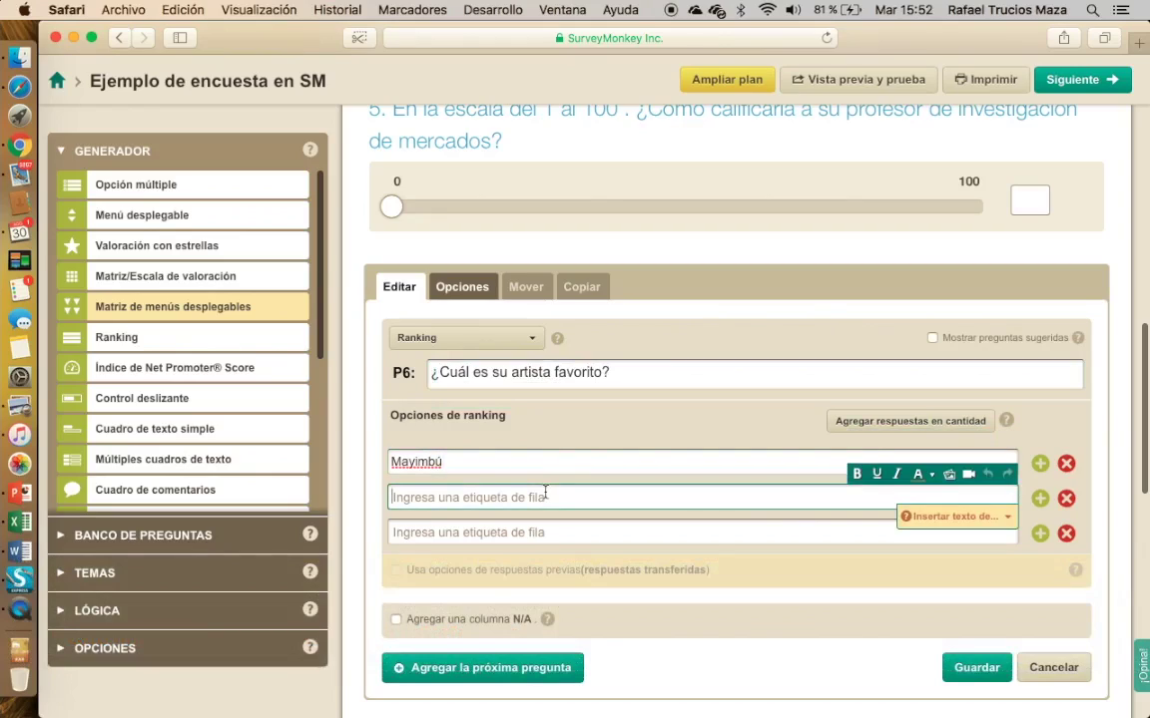
pyautogui.write('Harrison')
pyautogui.write('Ford')
pyautogui.click(486, 531)
pyautogui.write('Nicole Kidman')
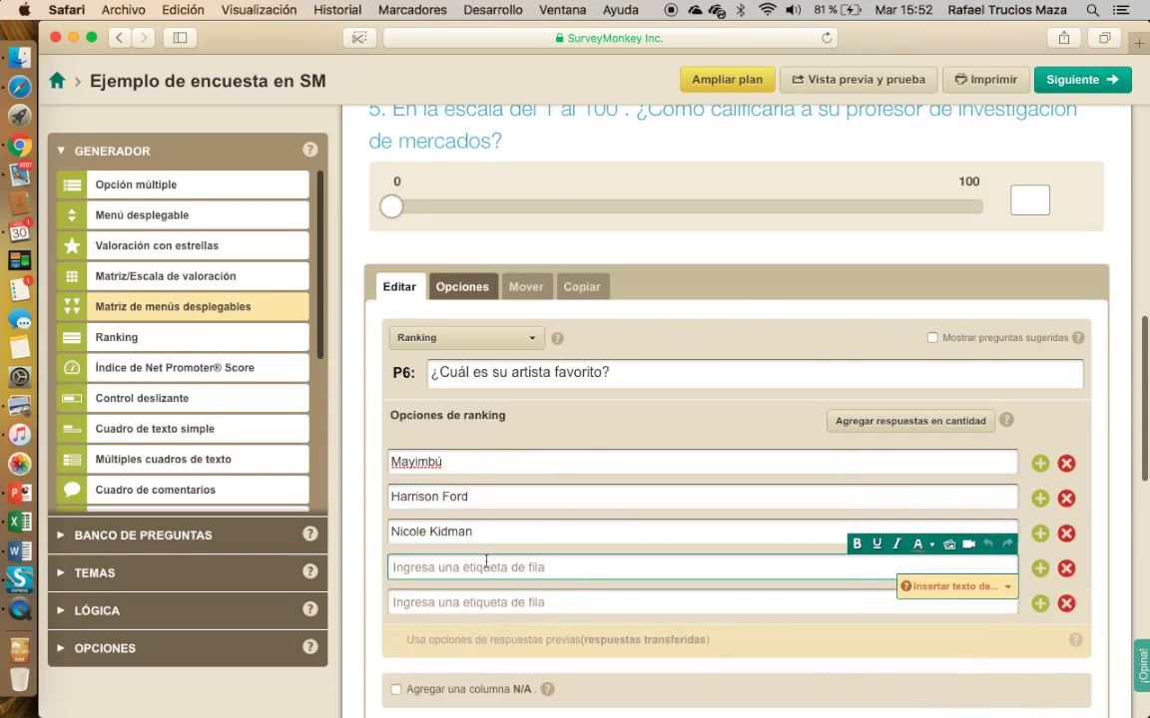
# Step: Add Kim Kardashian and Raffomix as further ranking options and save the question
pyautogui.write('Kim Kardashian')
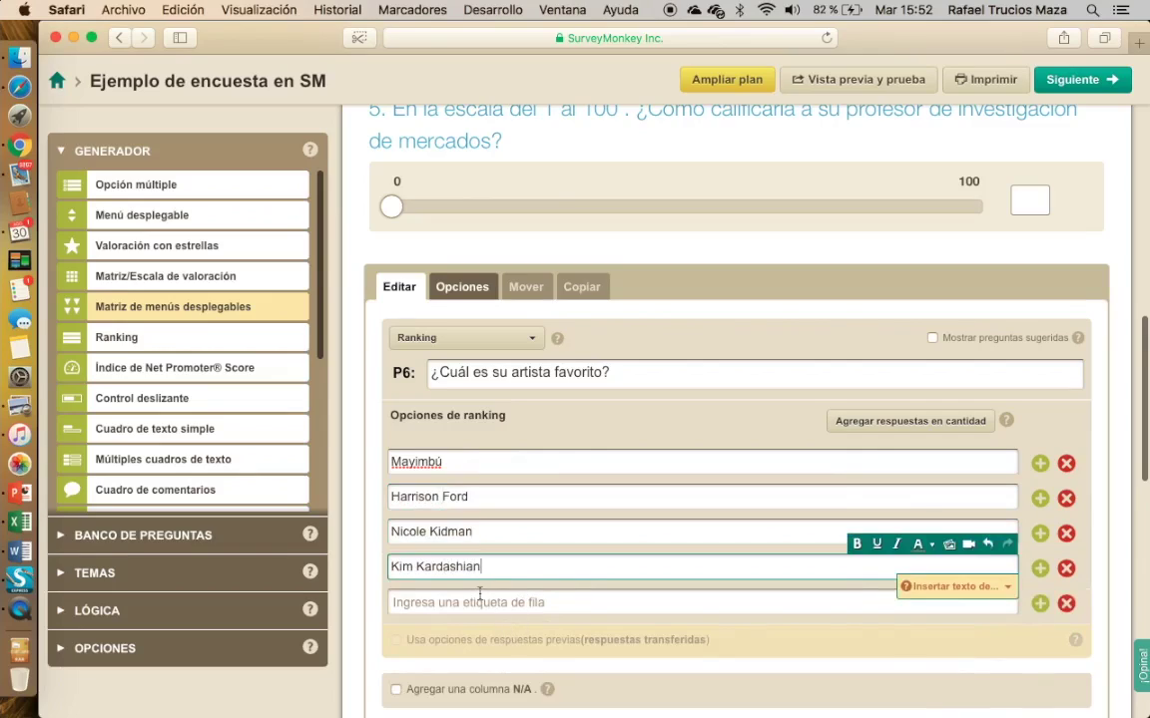
pyautogui.click(480, 595)
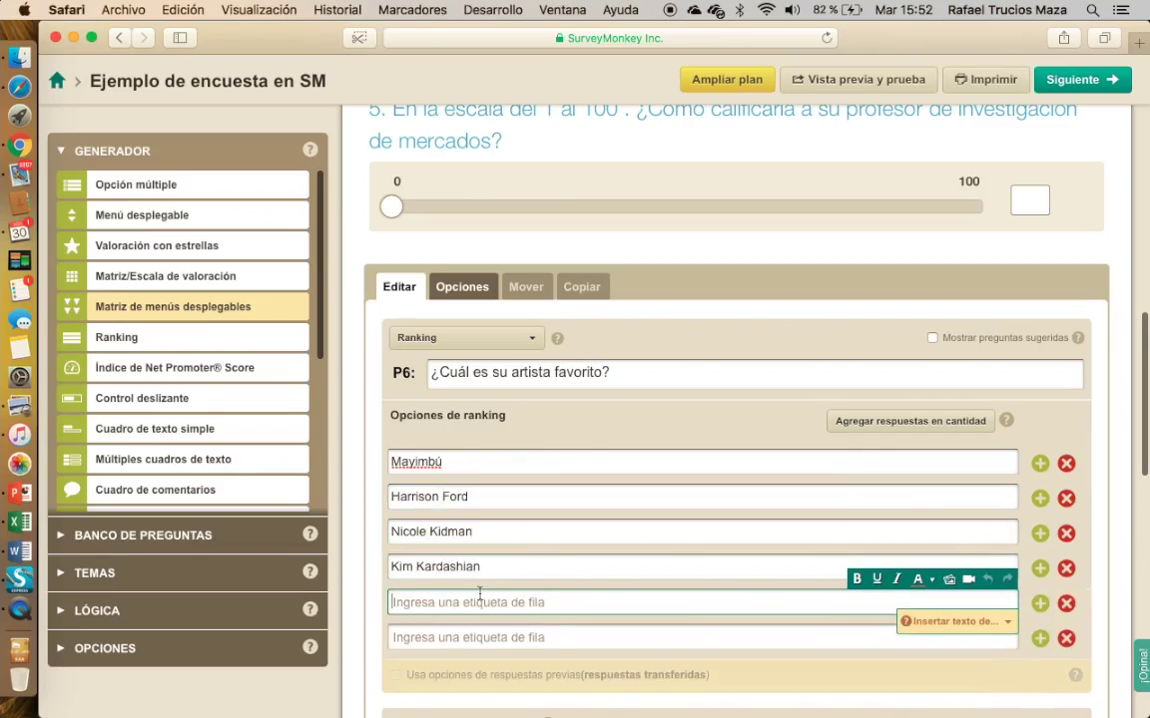
pyautogui.write('Raffomix')
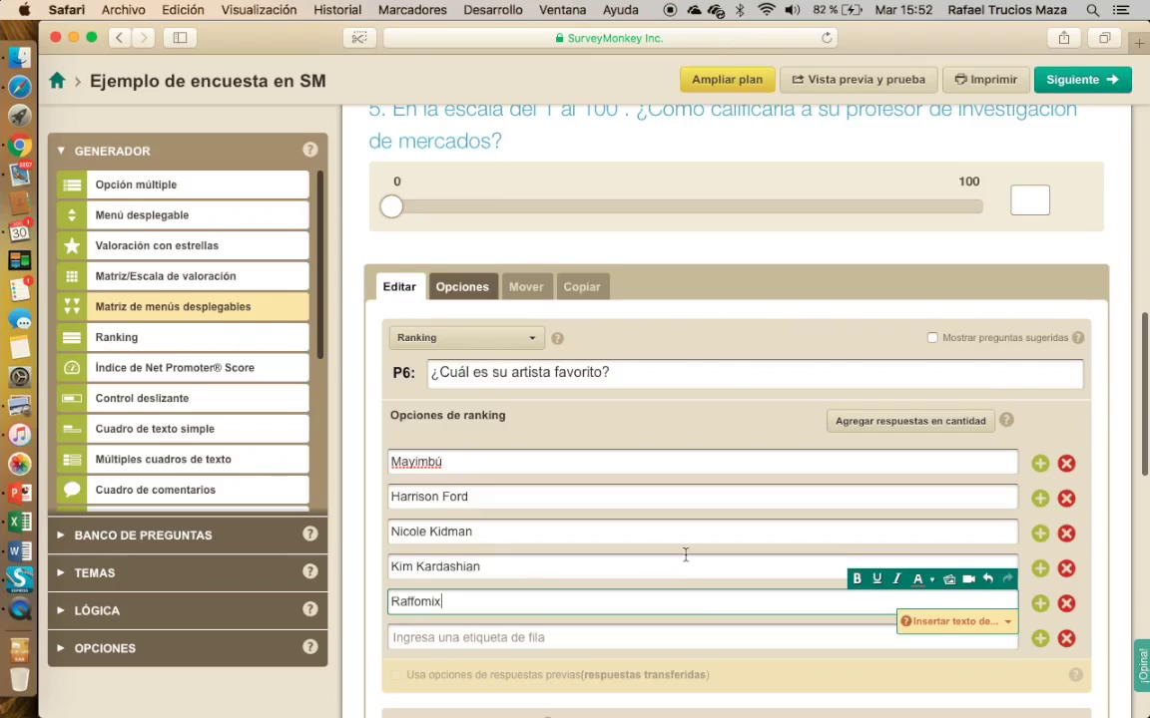
pyautogui.scroll(-4, 686, 554)
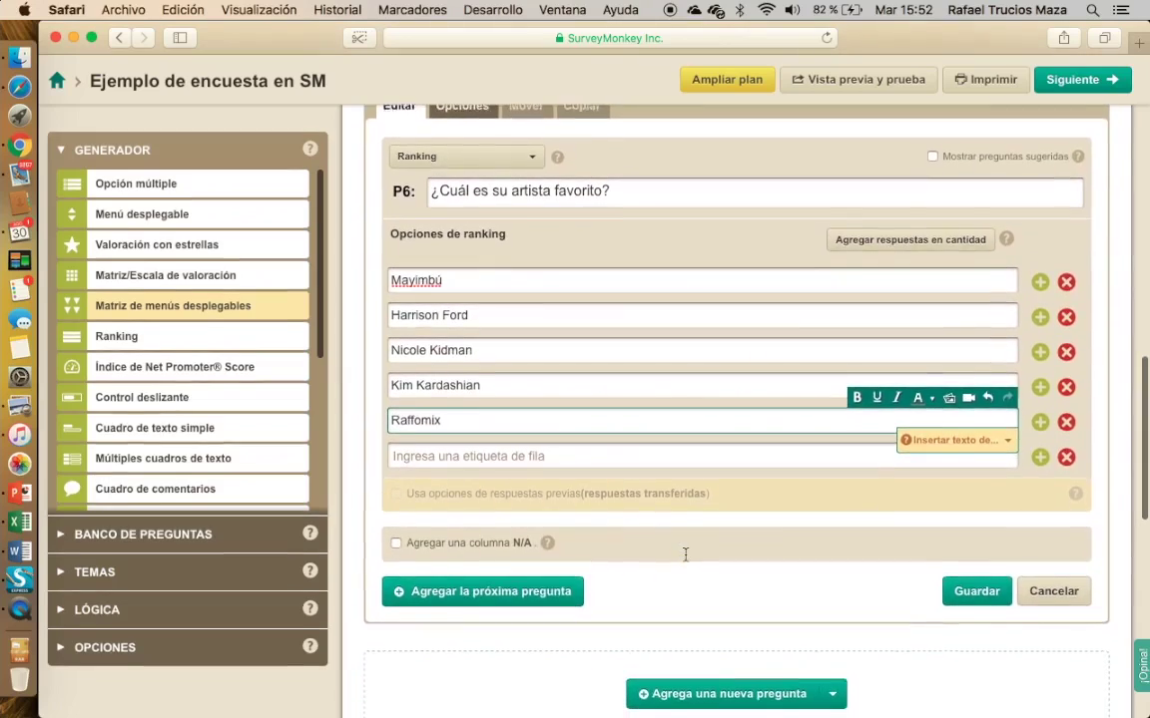
pyautogui.click(956, 597)
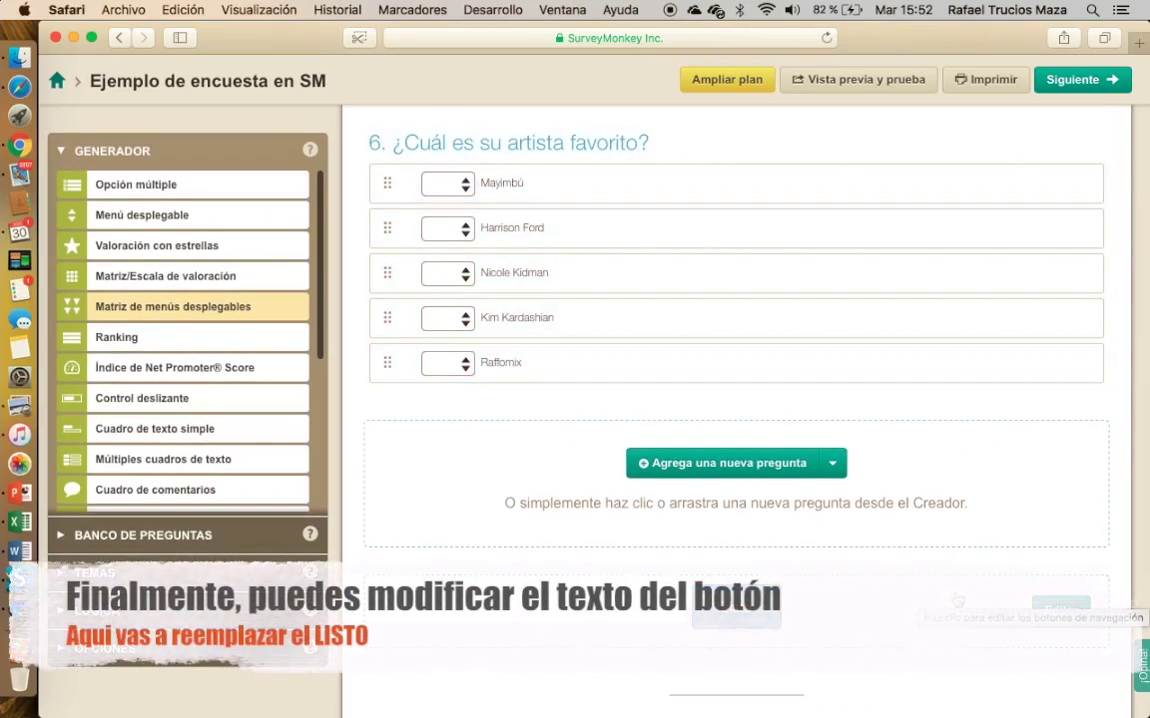
# Step: Change the text of the survey's Listo button to "Enviar respuestas" and save it
pyautogui.scroll(-3, 1105, 635)
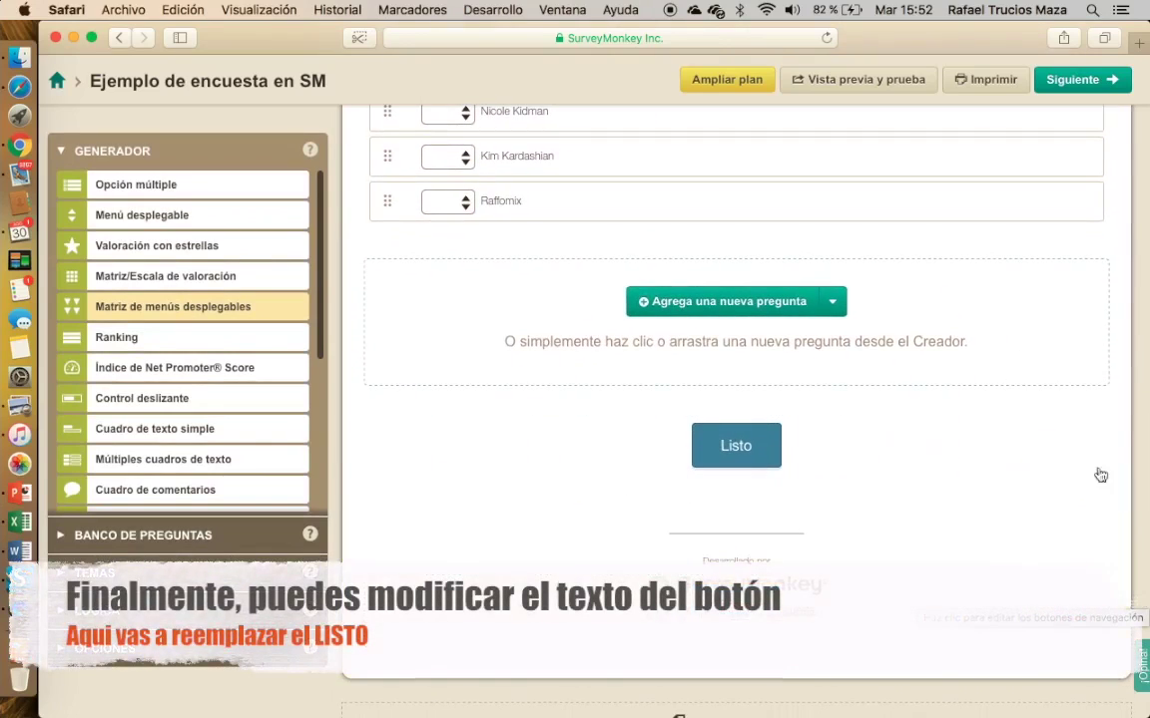
pyautogui.click(1060, 450)
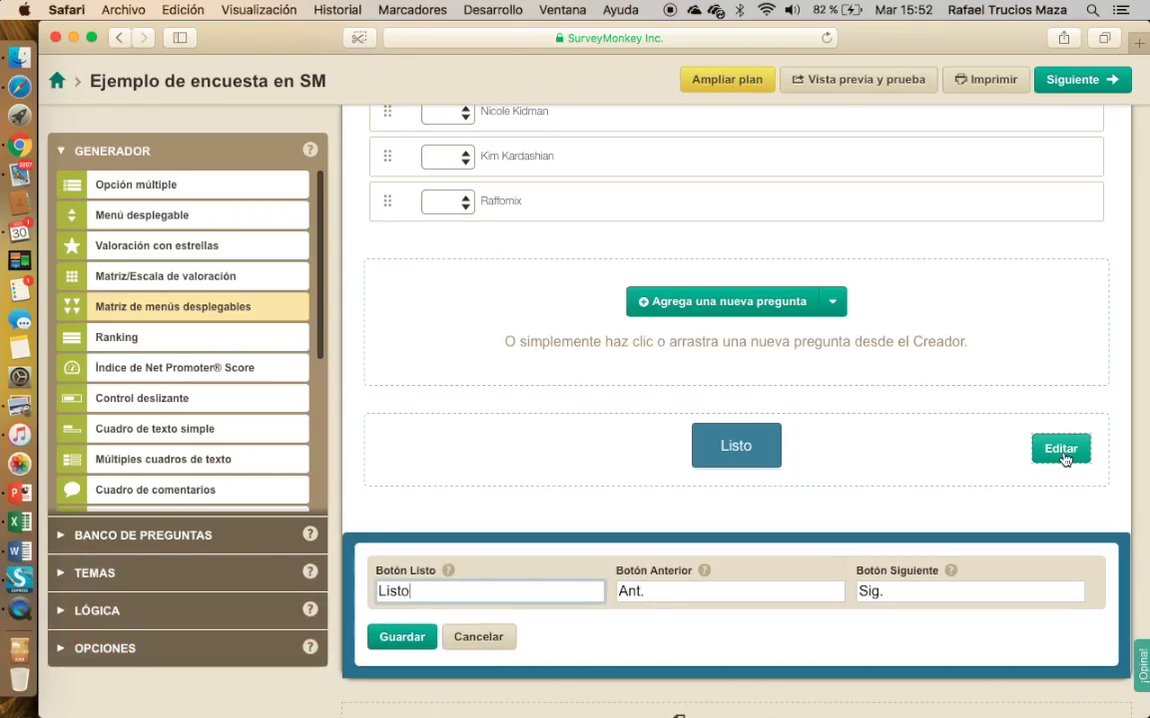
pyautogui.press('super+a')
pyautogui.write('Envi')
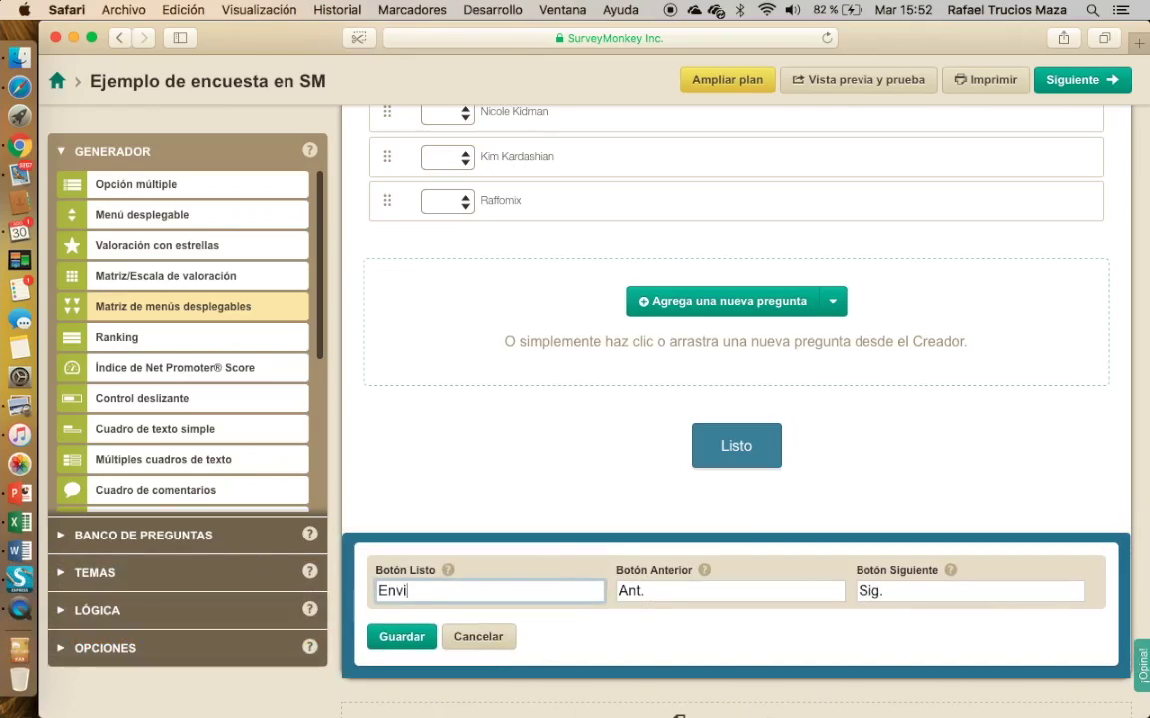
pyautogui.write('ar respuesta')
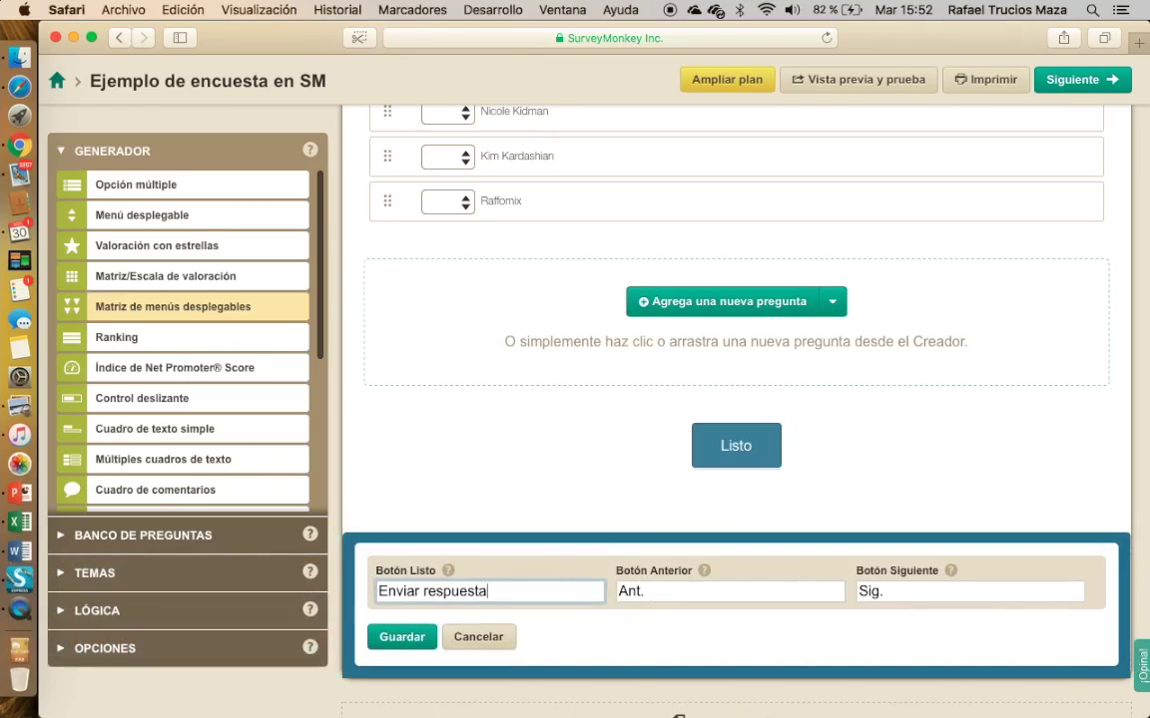
pyautogui.write('s')
pyautogui.click(398, 639)
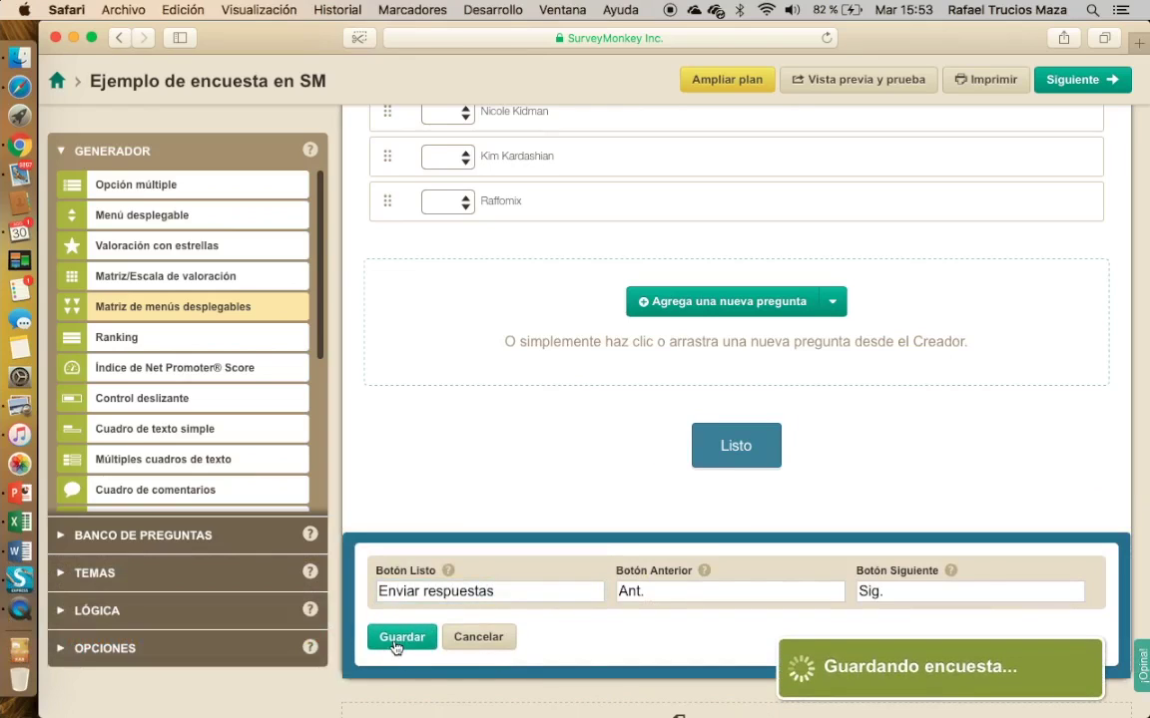
# Step: Proceed to collecting responses, choose collection by web link, and copy the survey's link
pyautogui.scroll(20, 854, 469)
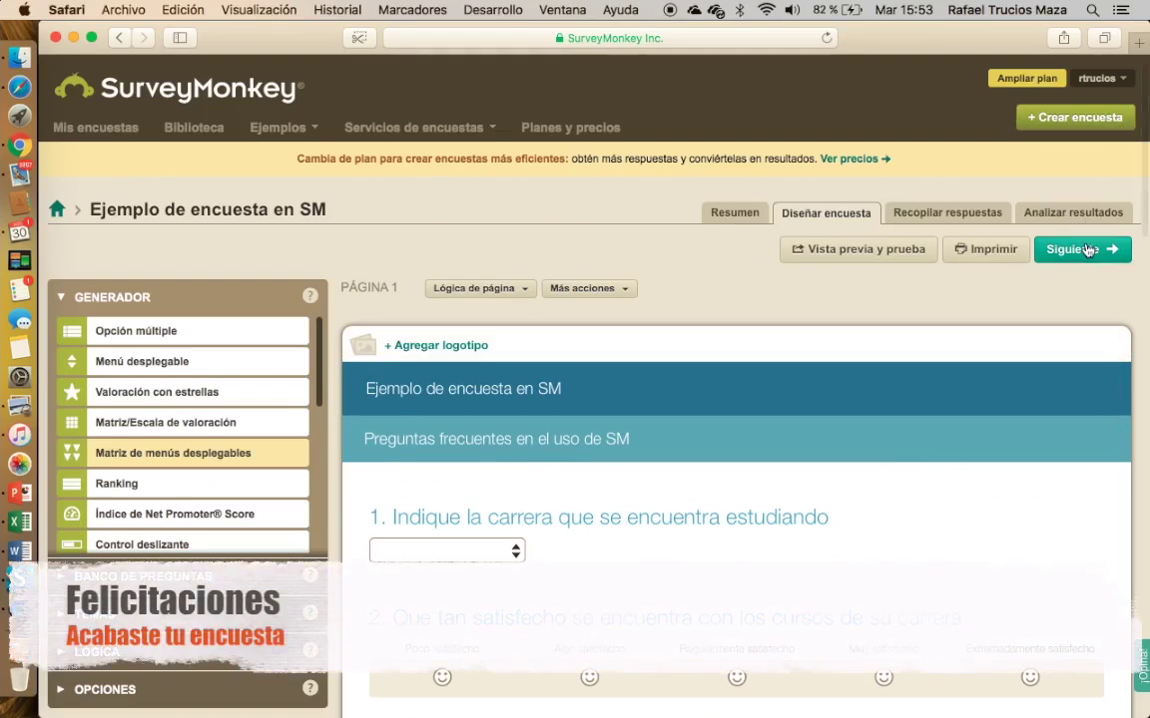
pyautogui.click(1085, 248)
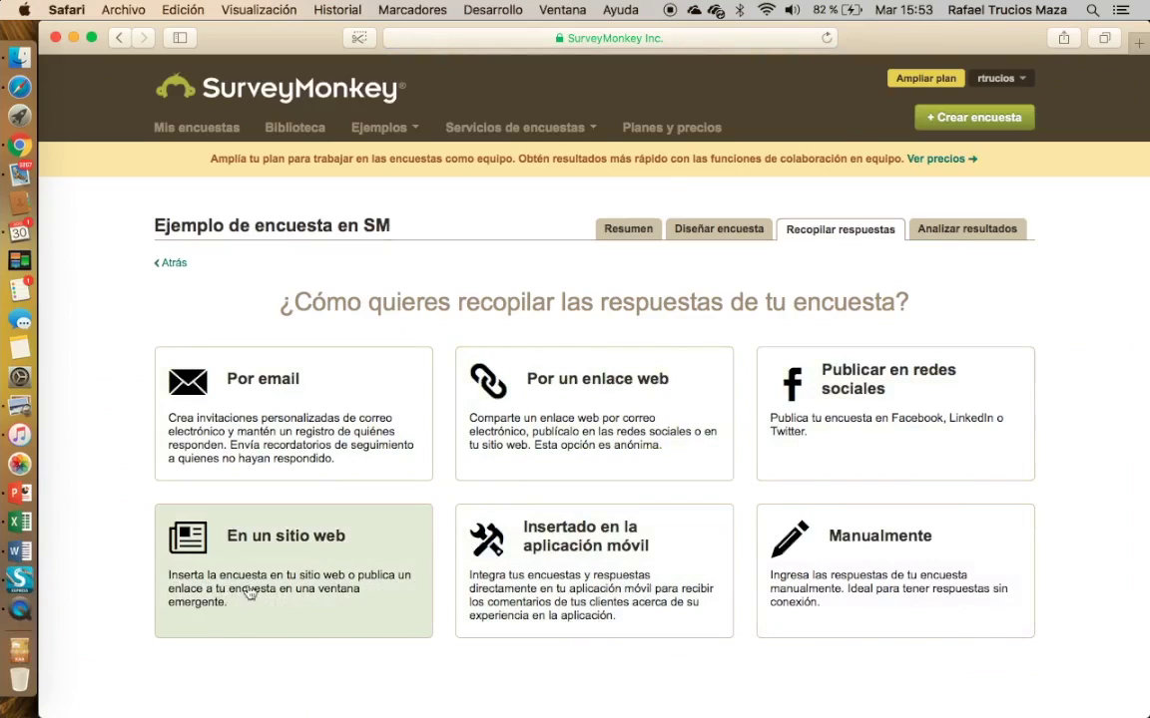
pyautogui.click(600, 431)
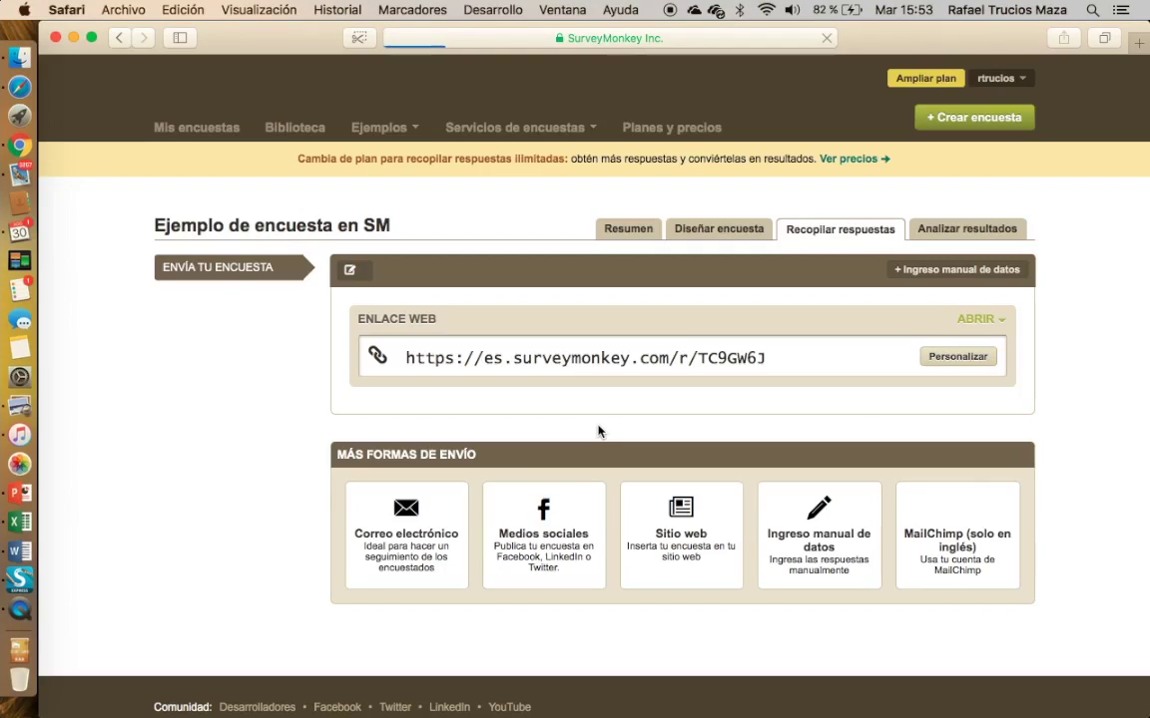
pyautogui.click(600, 369)
pyautogui.press('super+c')
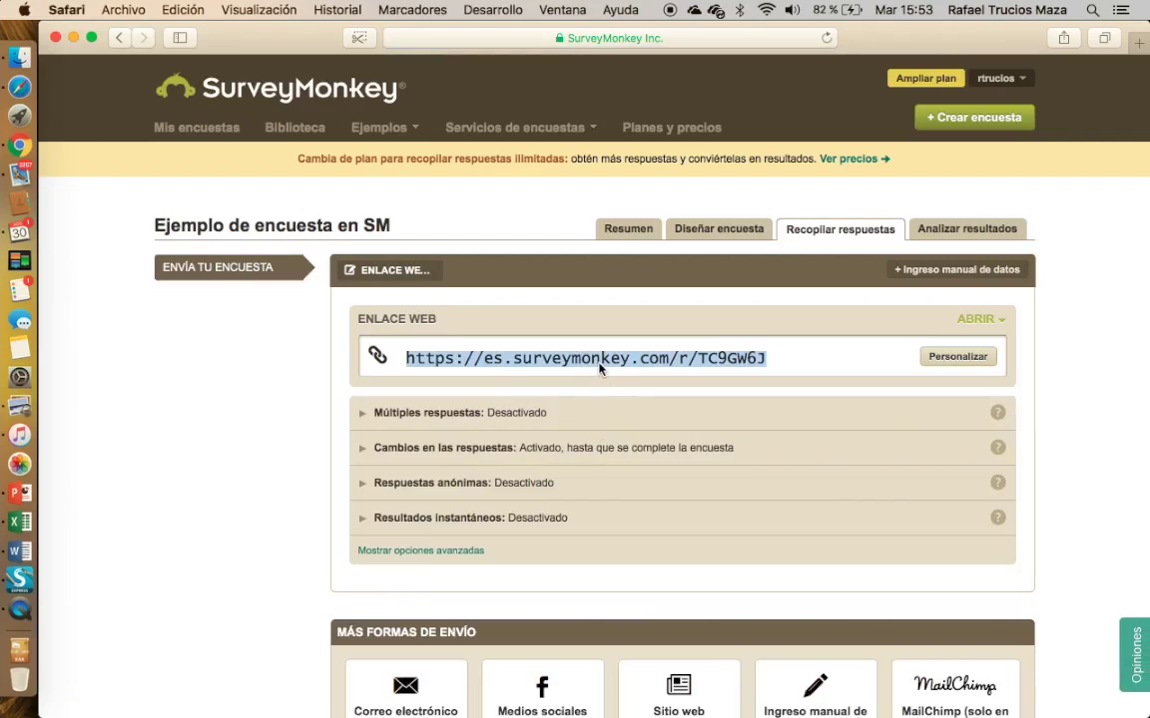
# Step: Switch to Chrome and open the copied survey link in a new browser tab
pyautogui.click(20, 148)
pyautogui.press('super+v')
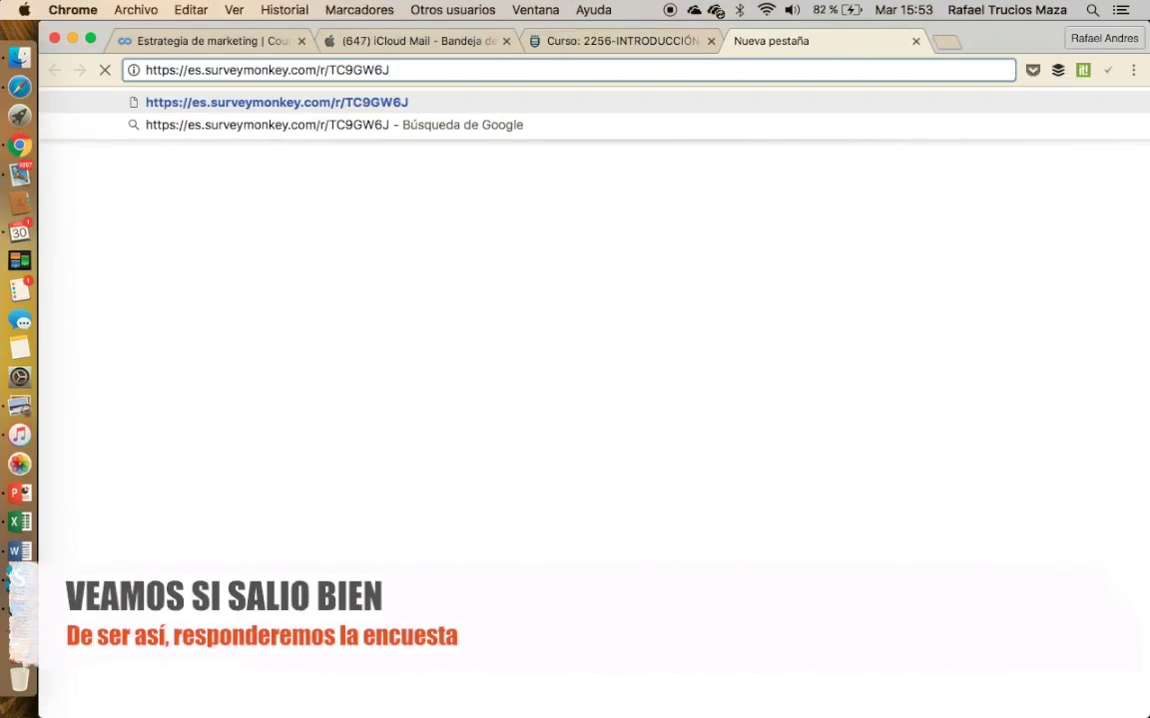
pyautogui.press('Return')
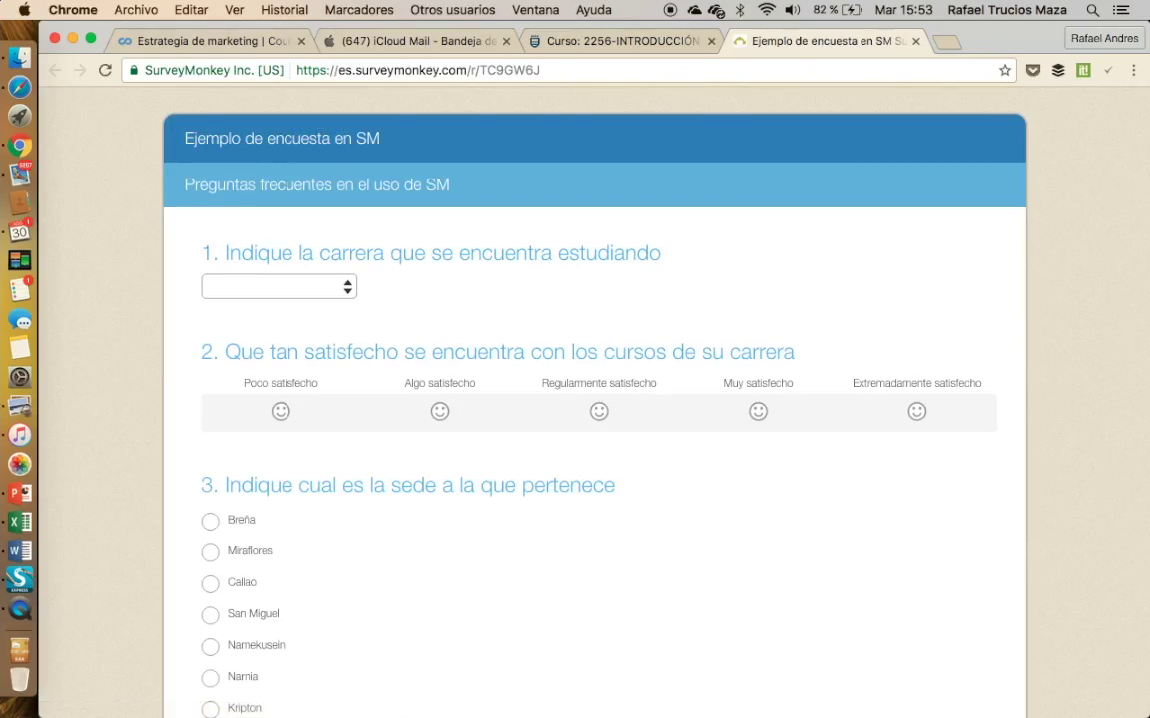
# Step: Answer the first three questions with Marketing as degree, Muy satisfecho as satisfaction and Breña as campus
pyautogui.click(344, 288)
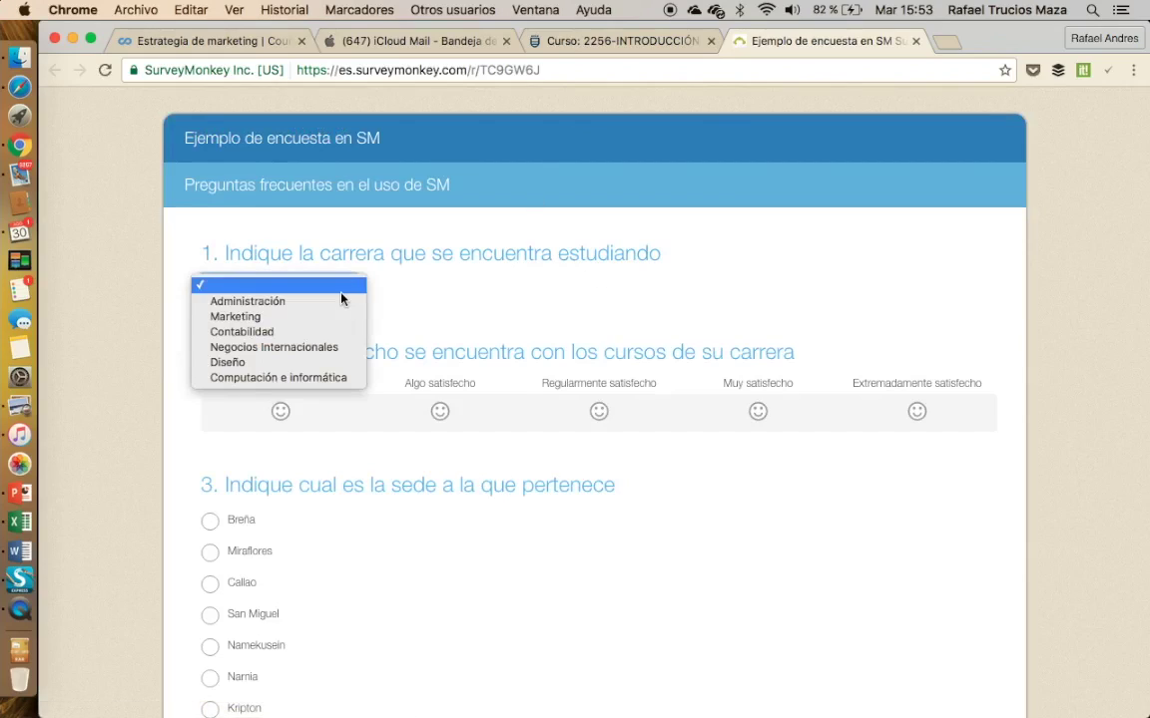
pyautogui.click(298, 318)
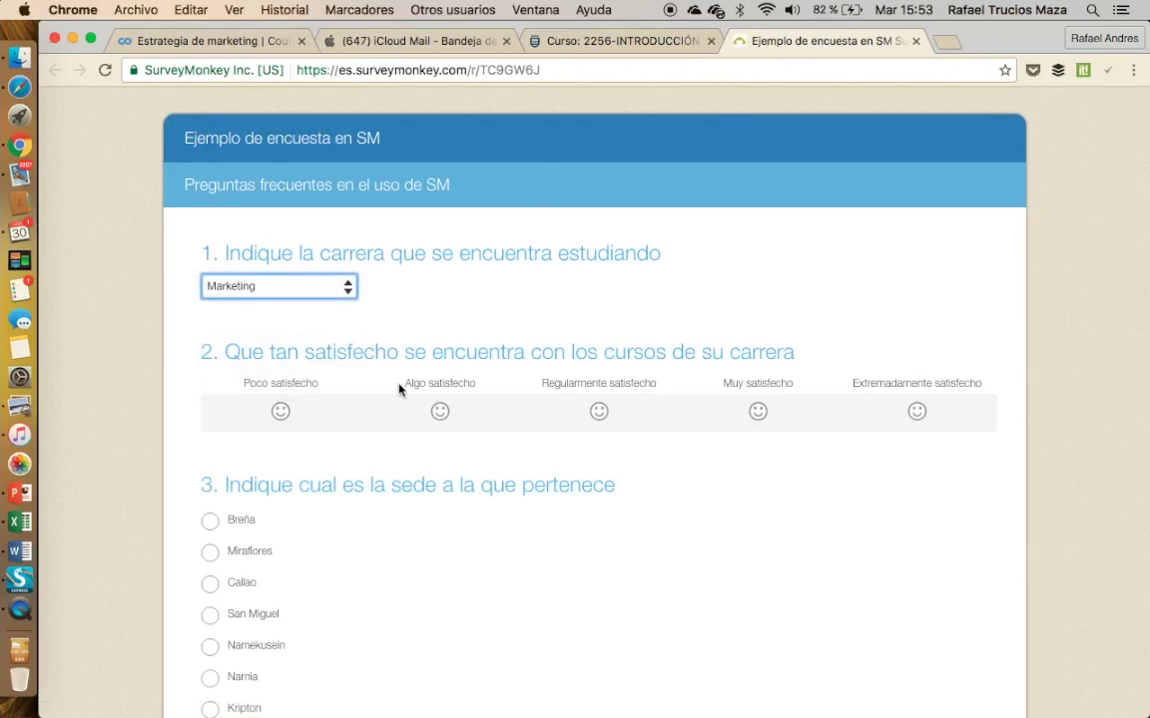
pyautogui.scroll(-3, 559, 399)
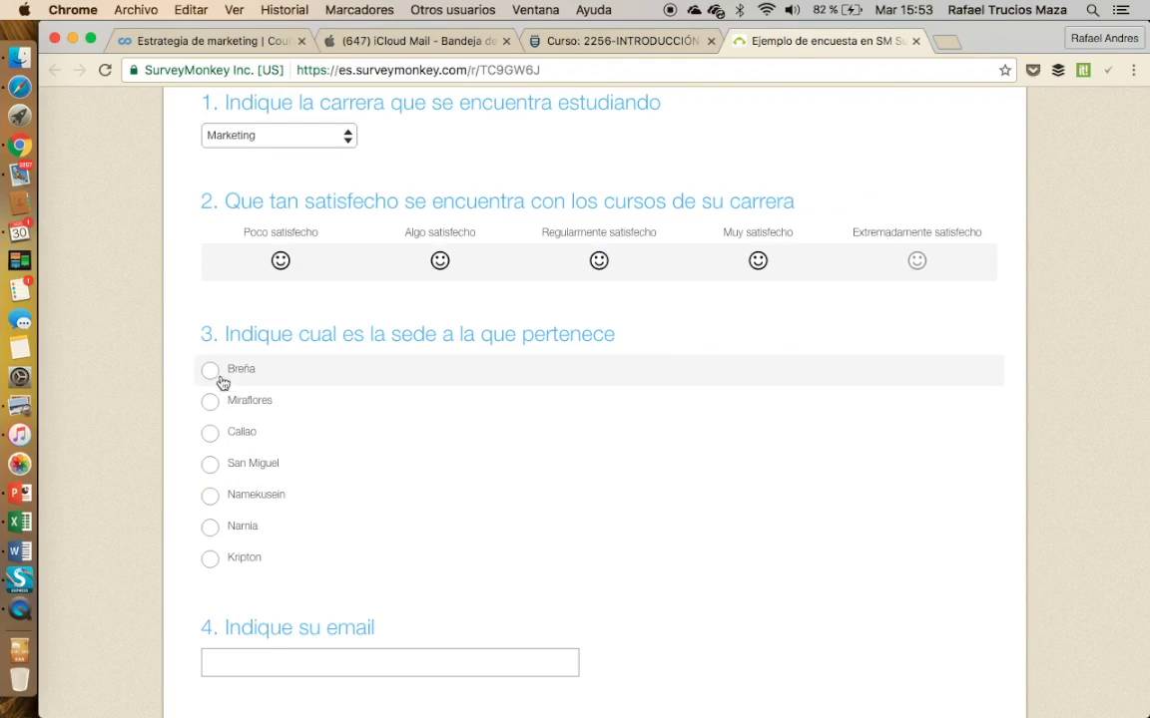
pyautogui.click(208, 373)
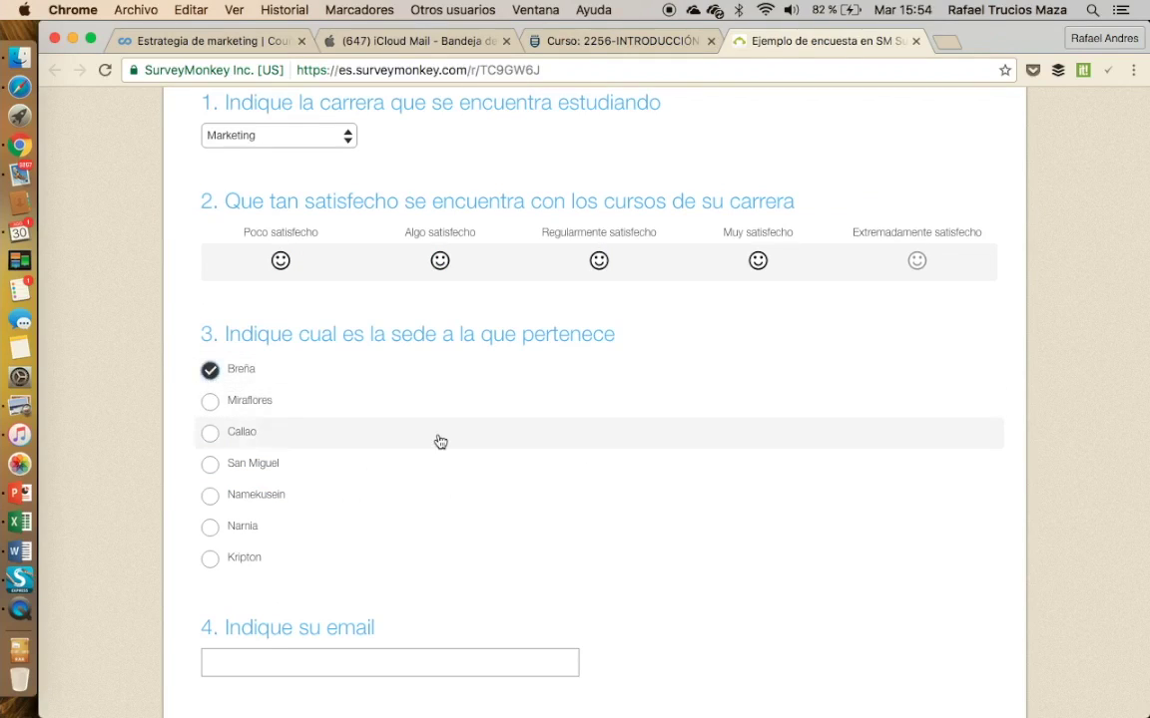
# Step: Fill in the respondent's email and set the professor rating slider to 99
pyautogui.scroll(-3, 437, 441)
pyautogui.click(410, 483)
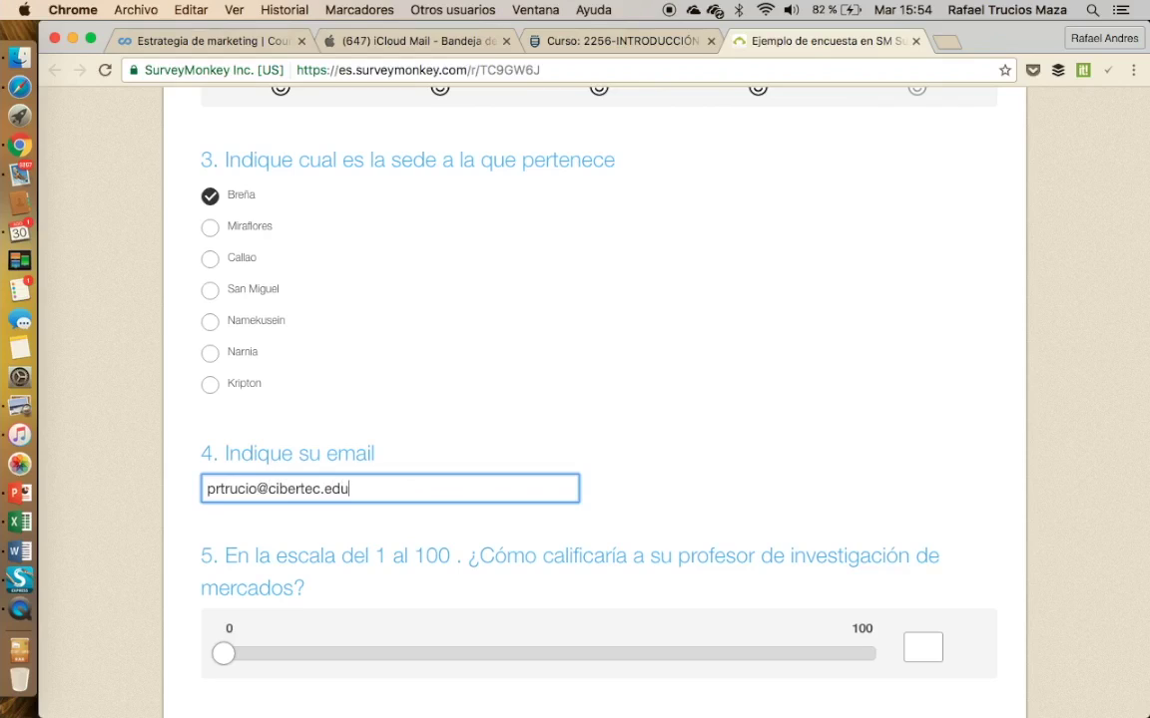
pyautogui.scroll(-6, 562, 475)
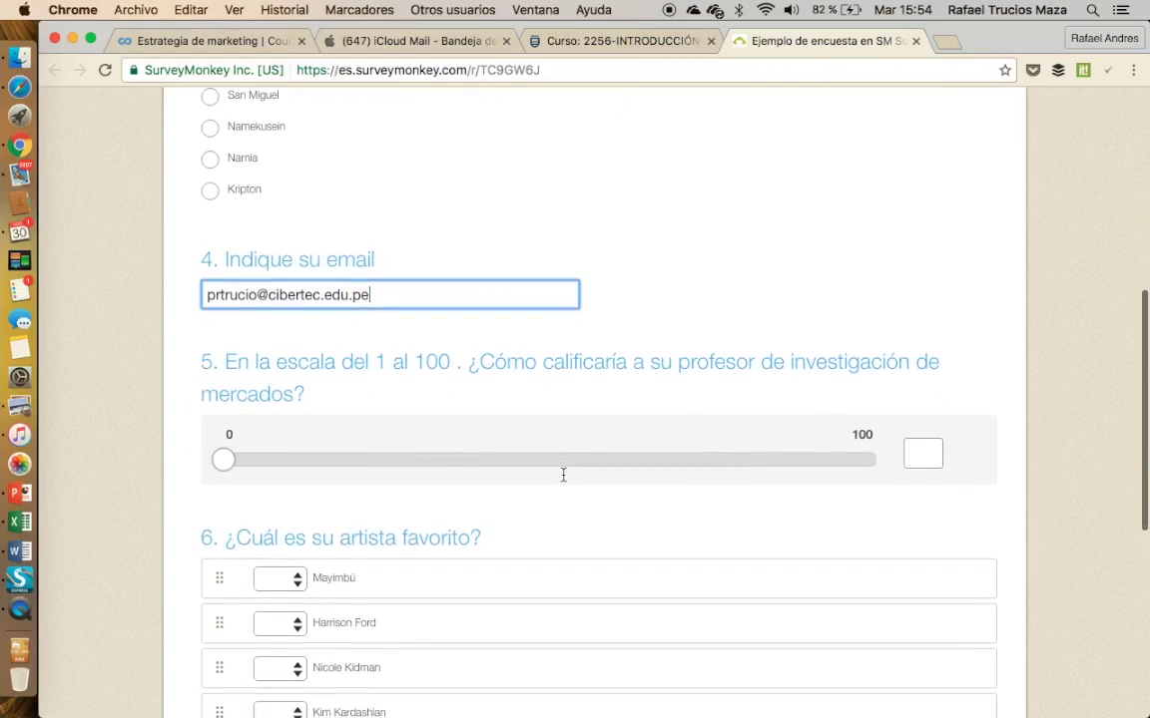
pyautogui.moveTo(224, 366); pyautogui.dragTo(868, 380)
# Step: Rank Nicole Kidman 1, Kim Kardashian 2, Raffomix 3, Harrison Ford 4 and Mayimbú 5, and submit the survey answers
pyautogui.scroll(-3, 714, 394)
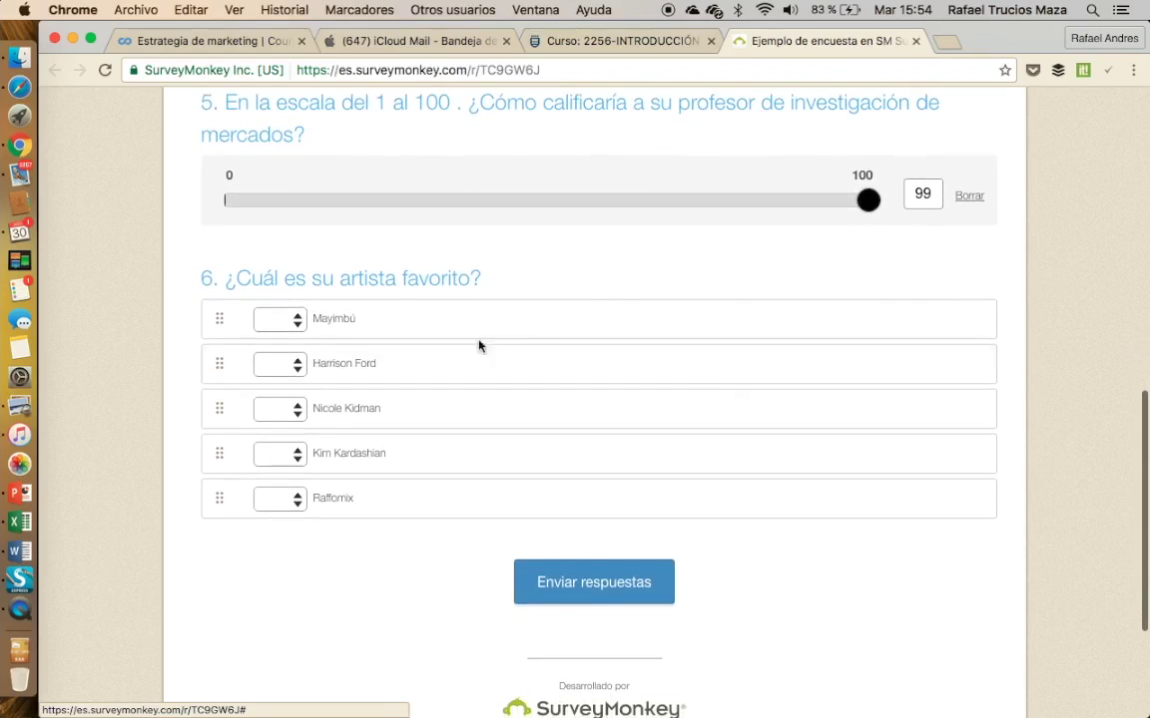
pyautogui.click(297, 326)
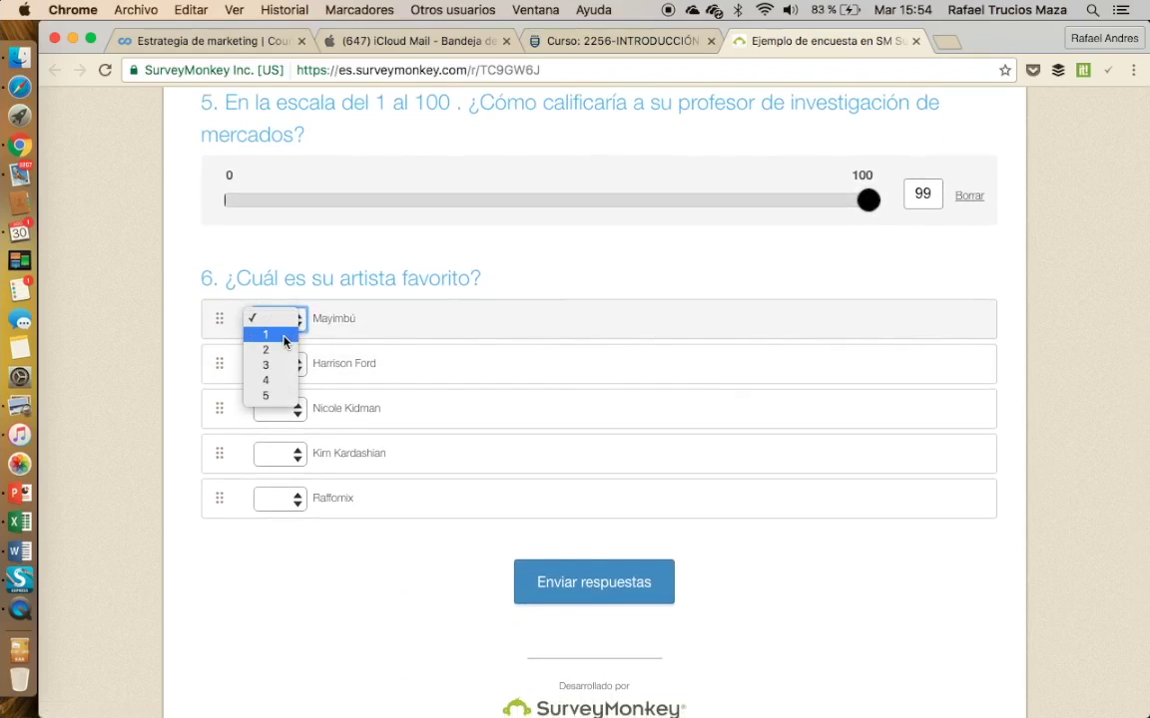
pyautogui.click(282, 397)
pyautogui.click(295, 417)
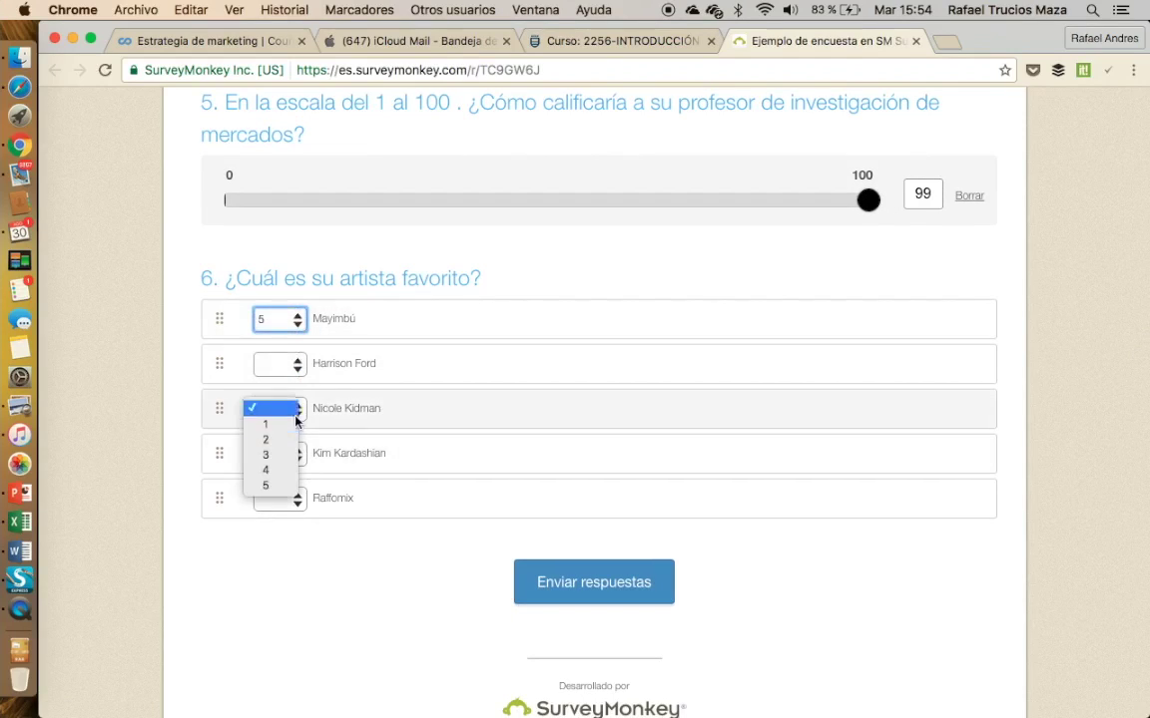
pyautogui.click(289, 424)
pyautogui.click(299, 365)
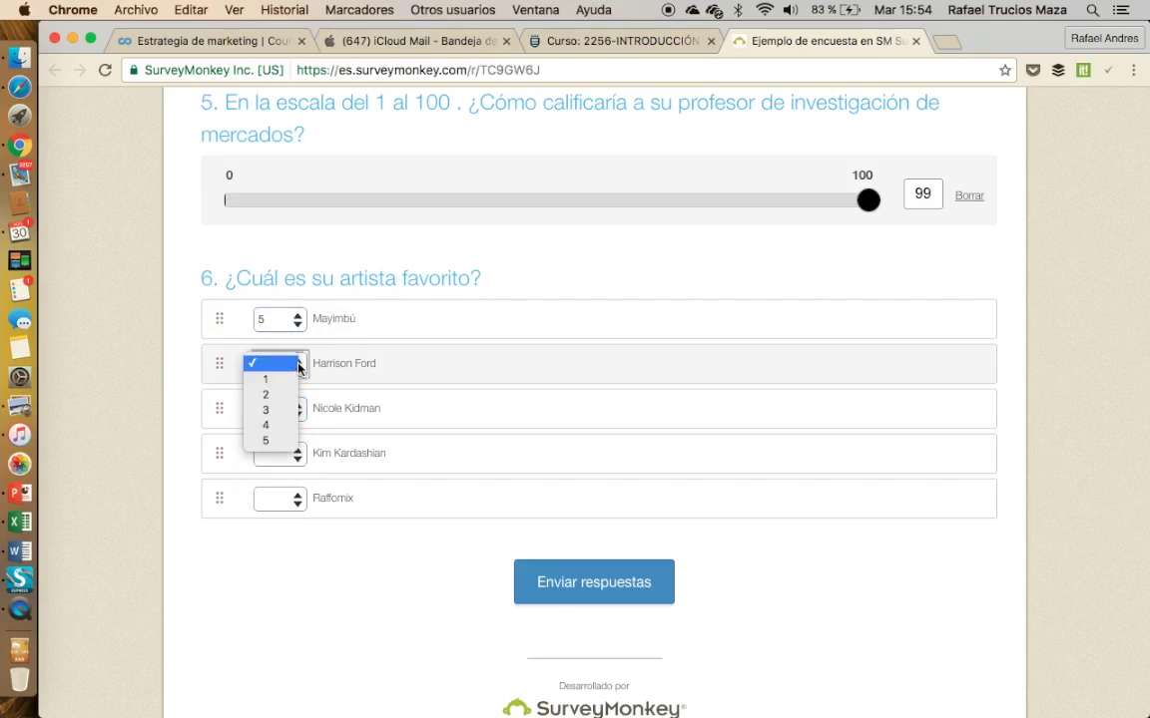
pyautogui.click(283, 427)
pyautogui.click(295, 455)
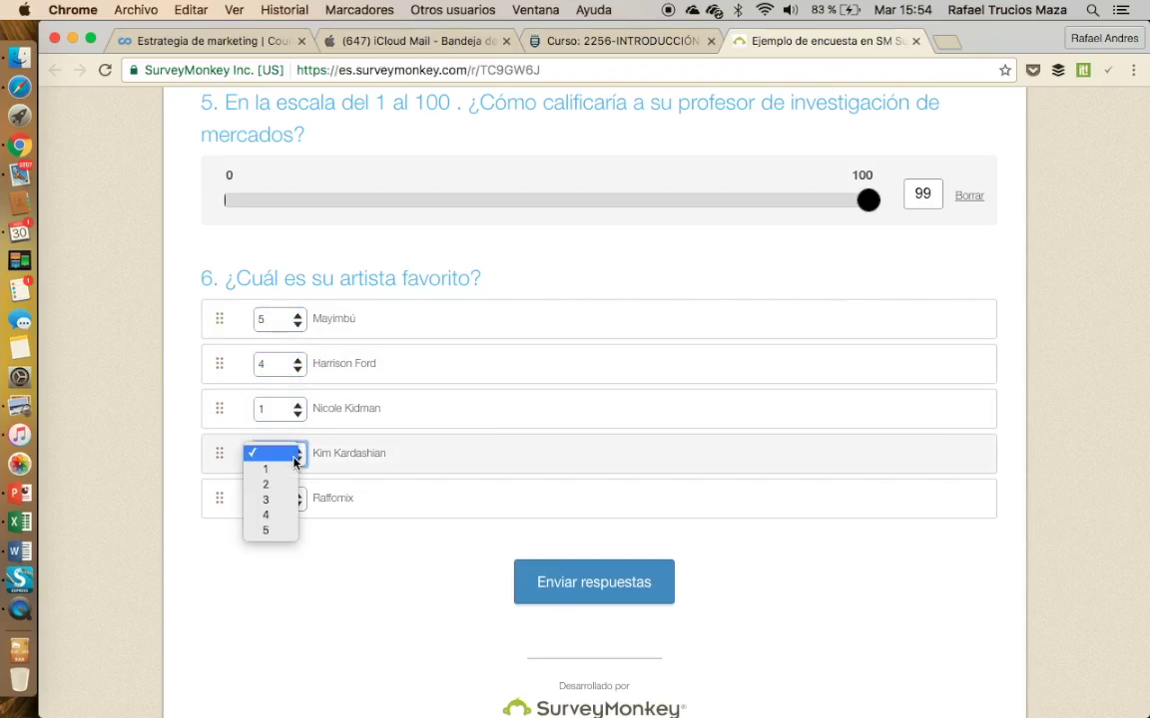
pyautogui.click(286, 485)
pyautogui.click(289, 499)
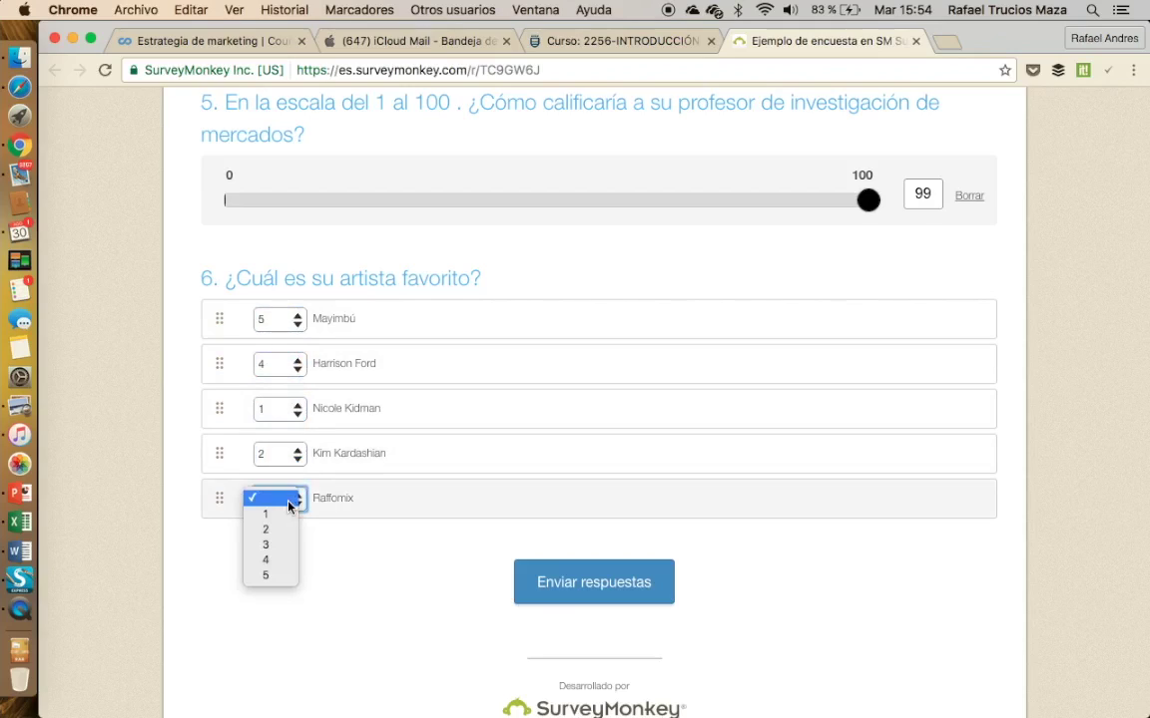
pyautogui.click(285, 546)
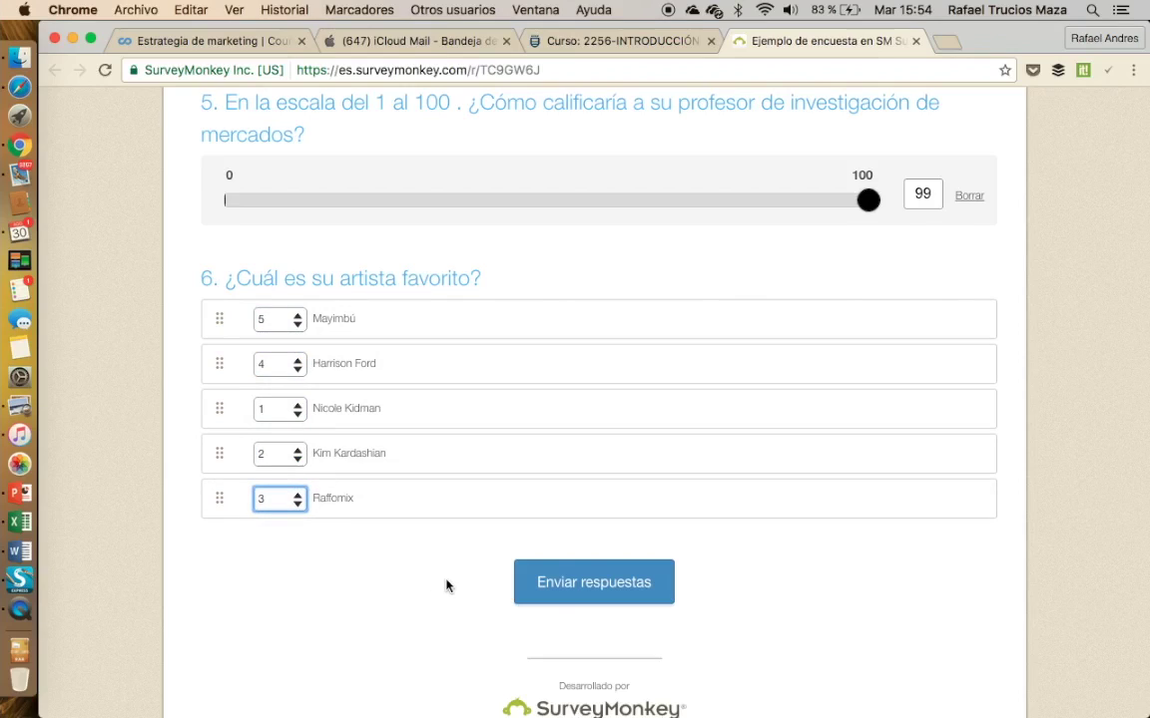
pyautogui.click(596, 584)
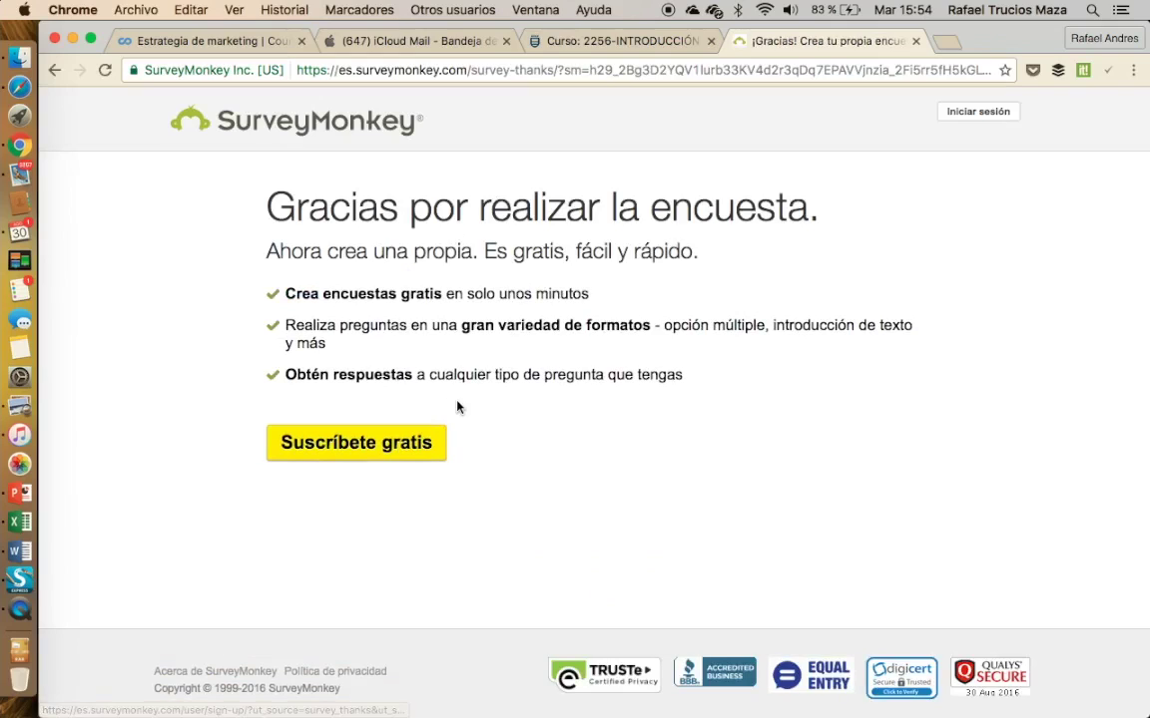
# Step: Switch back to Safari, open the survey's results analysis and review the response charts of the first questions
pyautogui.click(19, 86)
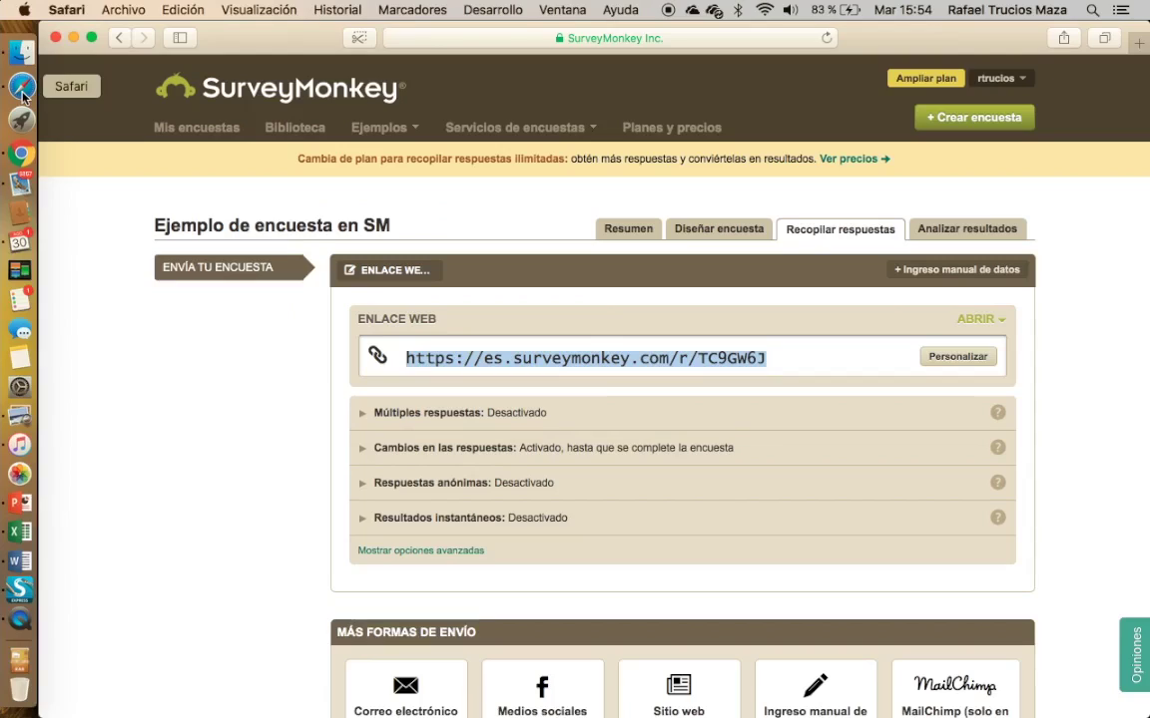
pyautogui.click(980, 236)
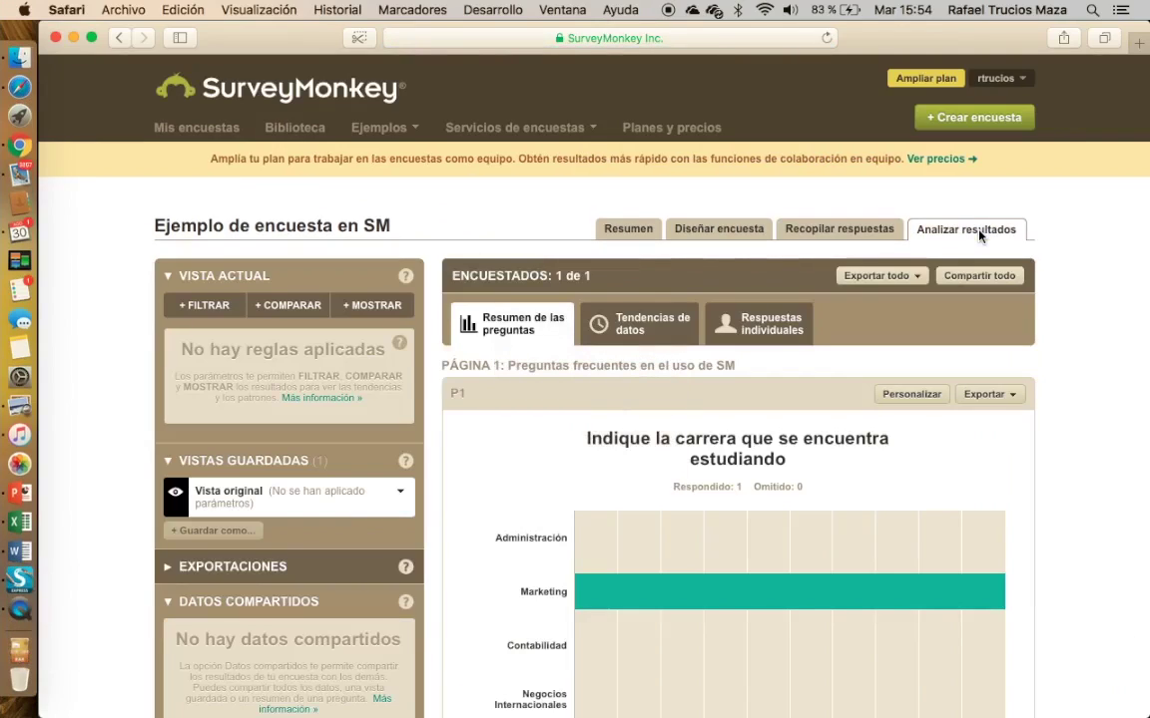
pyautogui.scroll(-5, 906, 477)
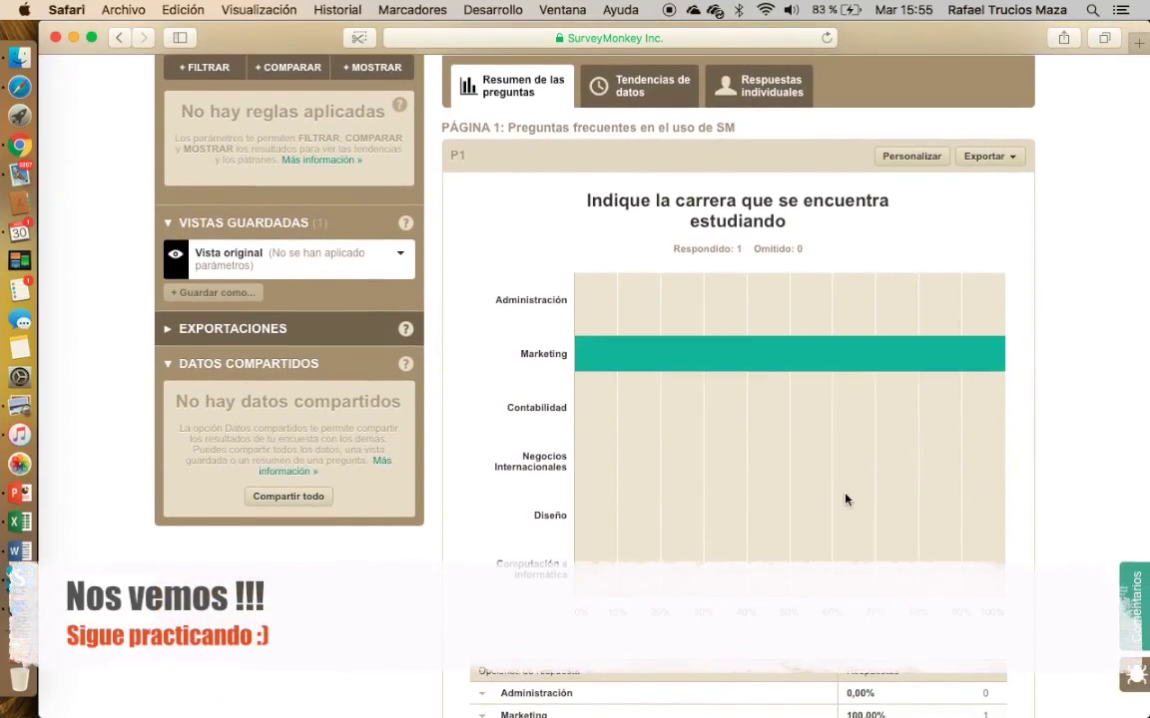
pyautogui.scroll(-15, 845, 499)
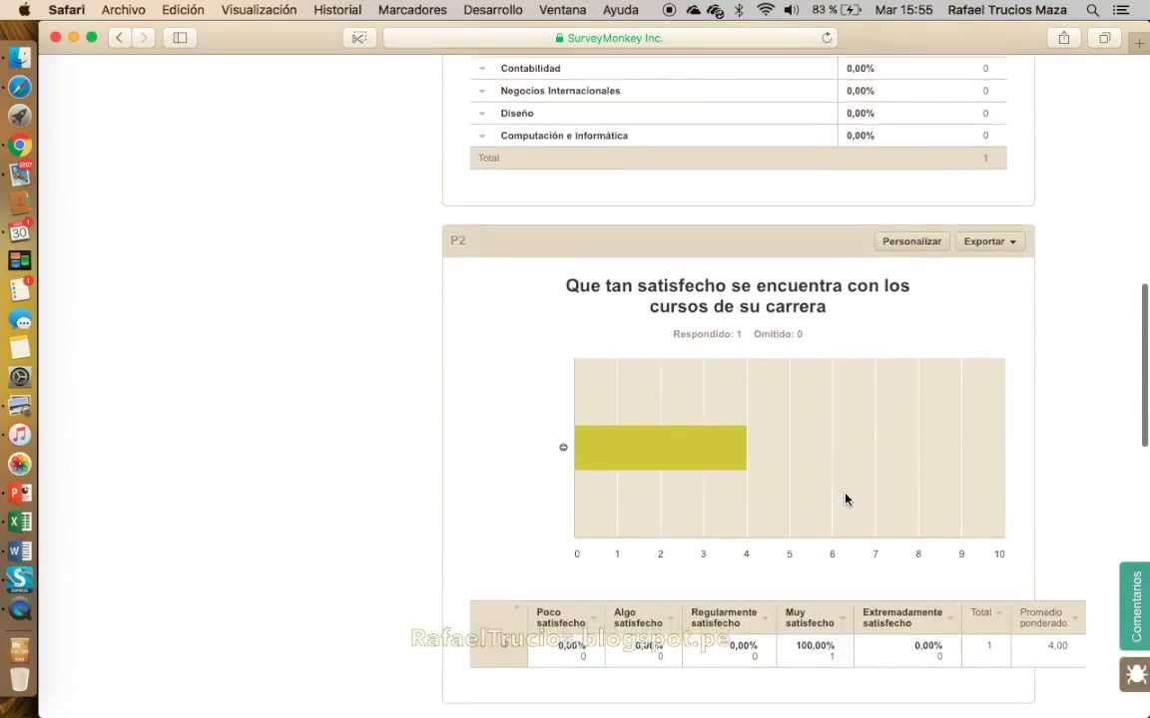